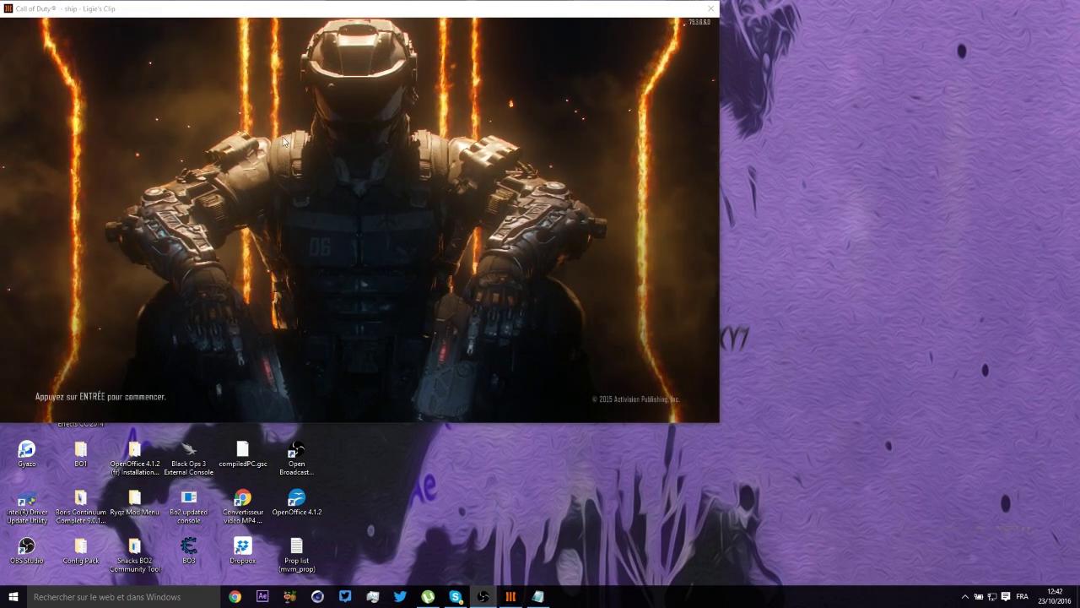
# Step: Switch to Chrome, search the web for "cheat engine" and open the official Cheat Engine site
pyautogui.moveTo(214, 14); pyautogui.dragTo(600, 92)
pyautogui.click(235, 597)
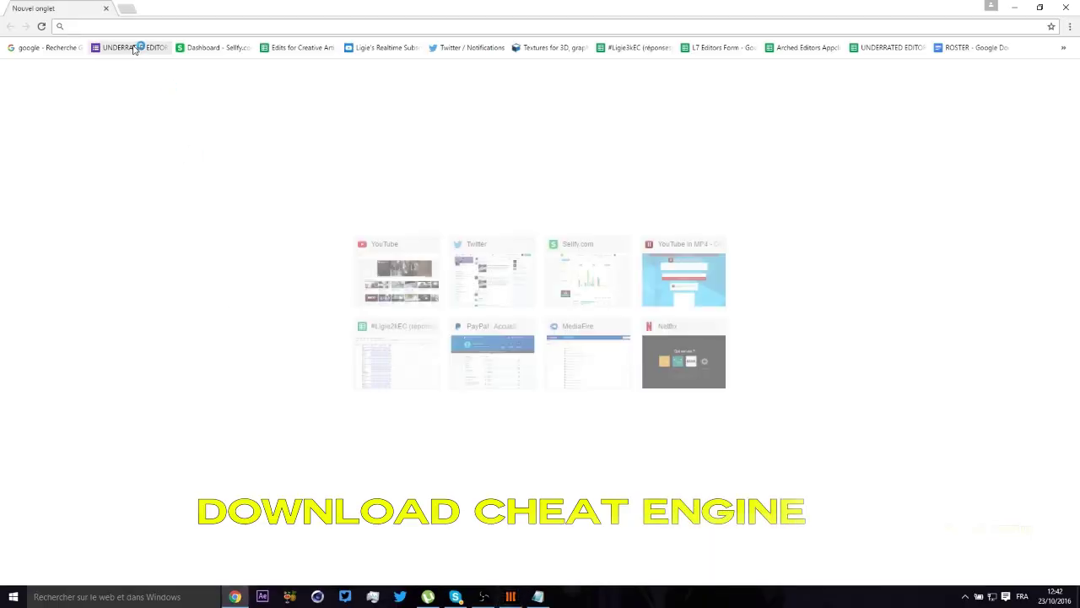
pyautogui.write('cheat e')
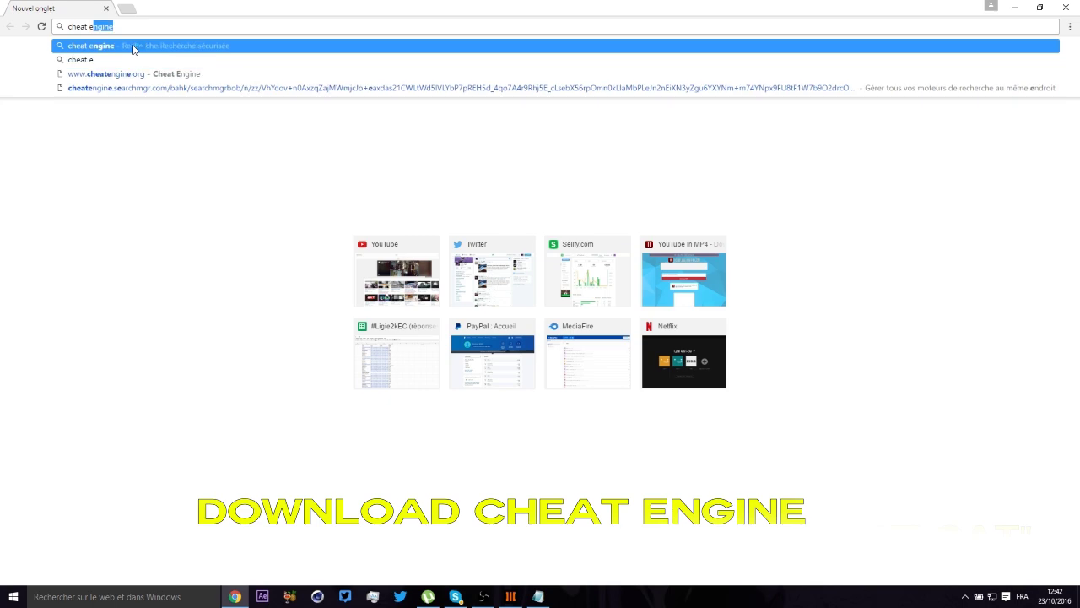
pyautogui.write('ngi')
pyautogui.press('Return')
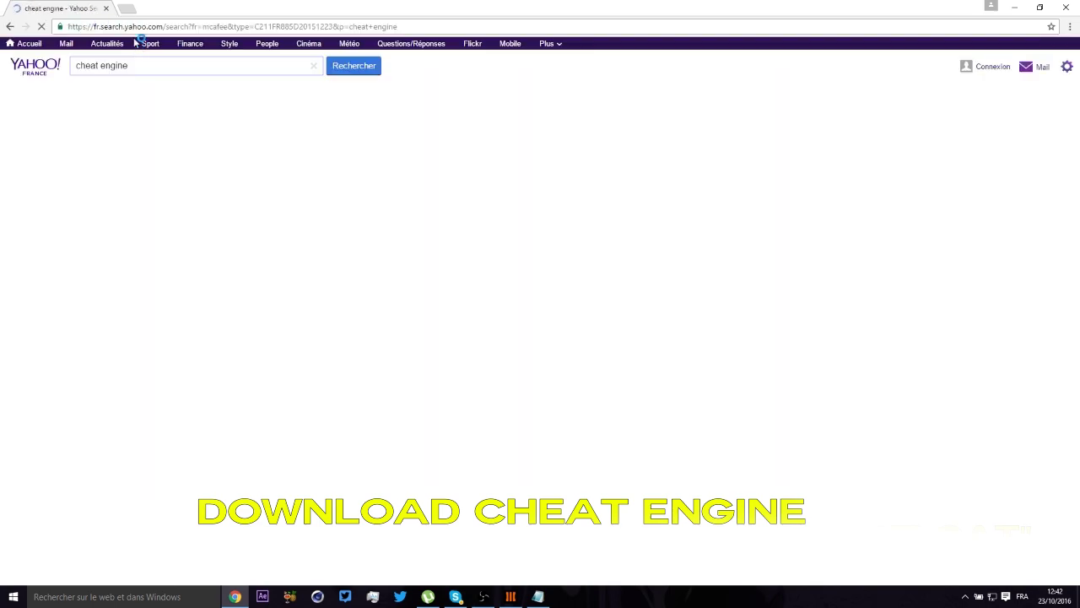
pyautogui.scroll(-3, 163, 249)
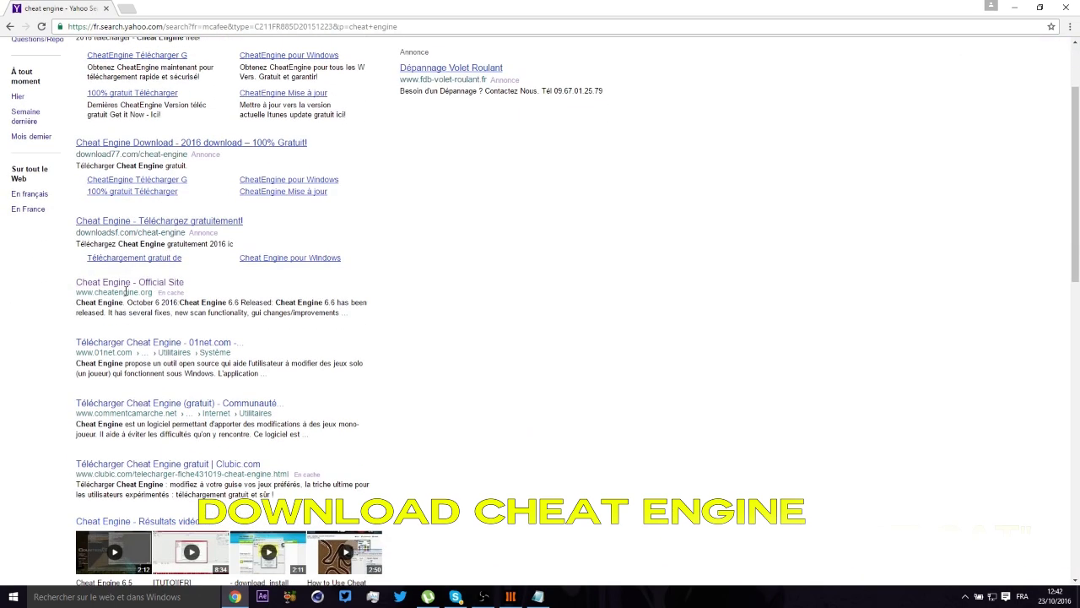
pyautogui.click(144, 284)
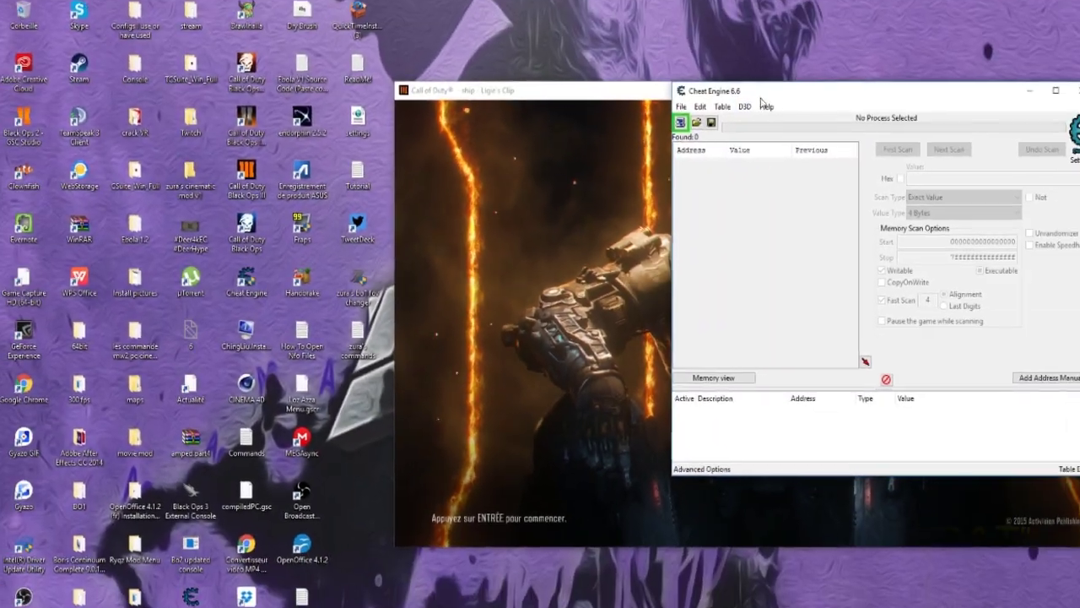
# Step: Arrange the Cheat Engine and Call of Duty windows side by side on the desktop with only a partial overlap
pyautogui.moveTo(763, 102); pyautogui.dragTo(698, 155)
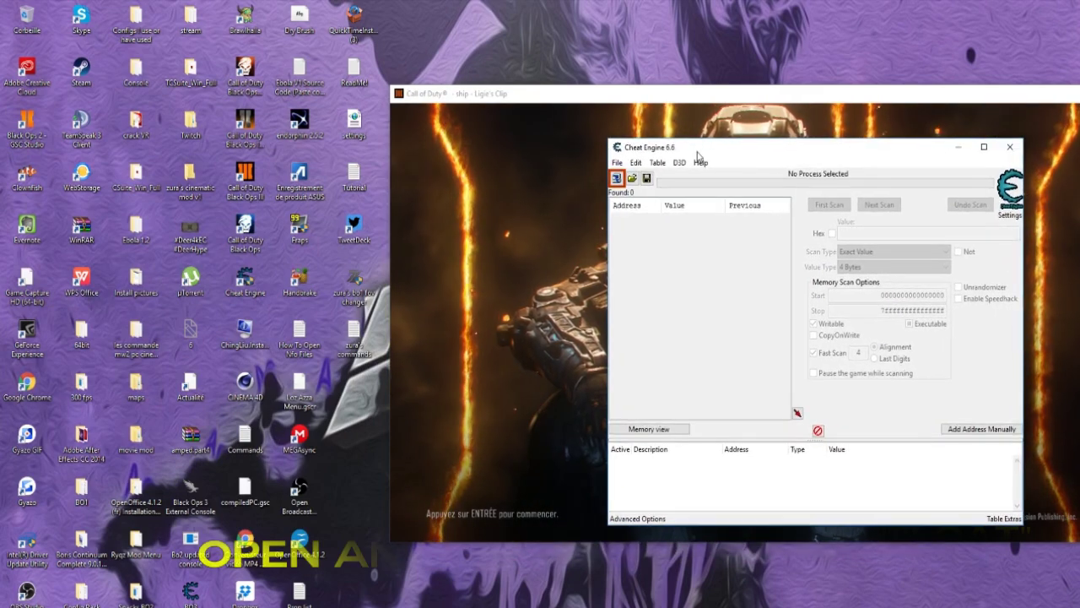
pyautogui.moveTo(698, 155); pyautogui.dragTo(710, 155)
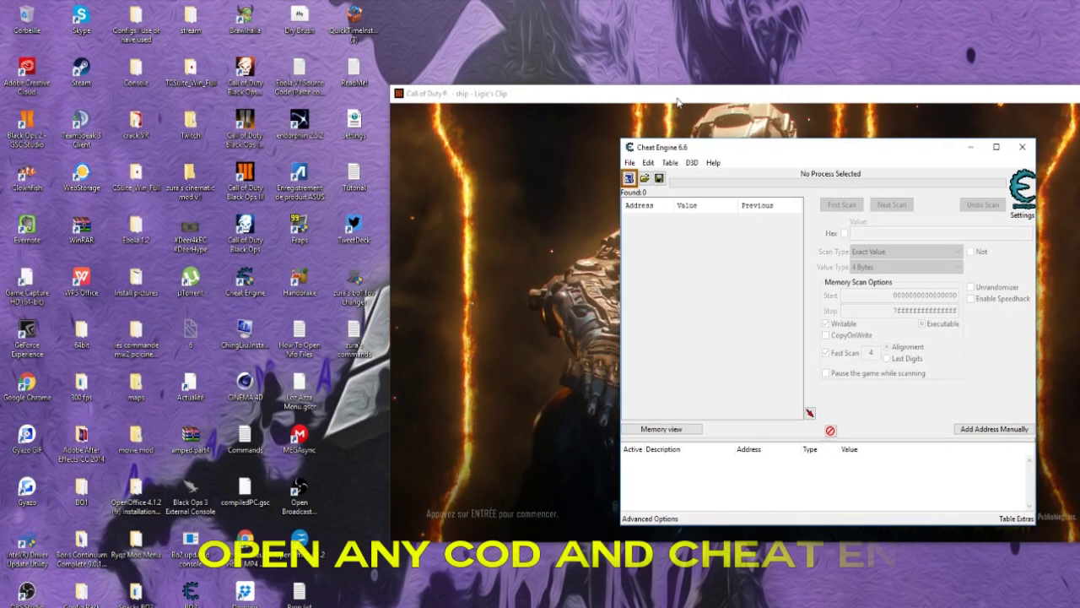
pyautogui.moveTo(678, 102); pyautogui.dragTo(289, 51)
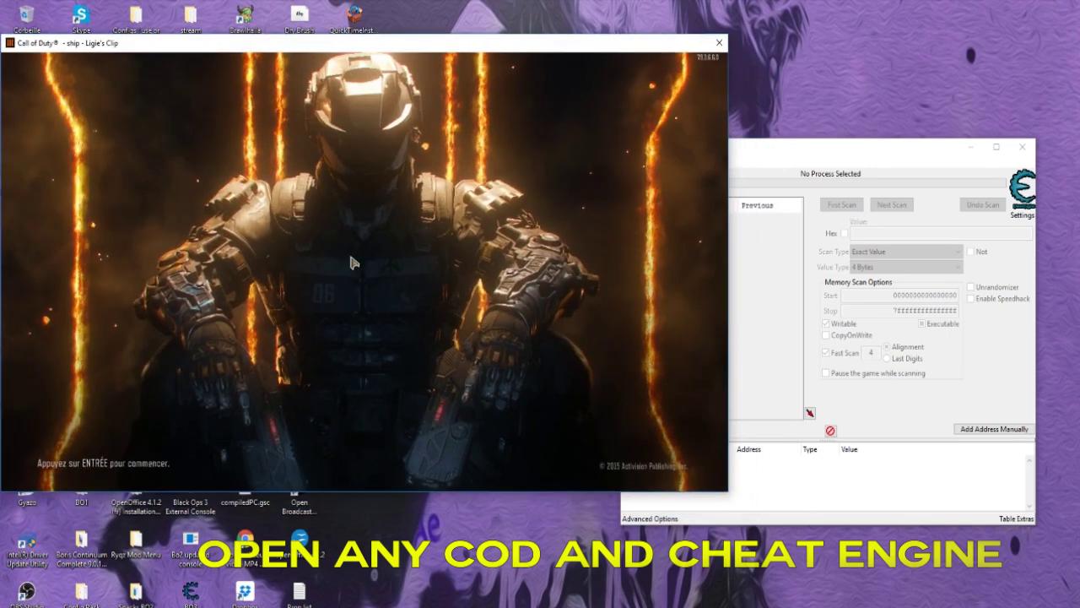
# Step: Enter the game's multiplayer Studio mode and choose the recent Fringe match as the film to load
pyautogui.press('Return')
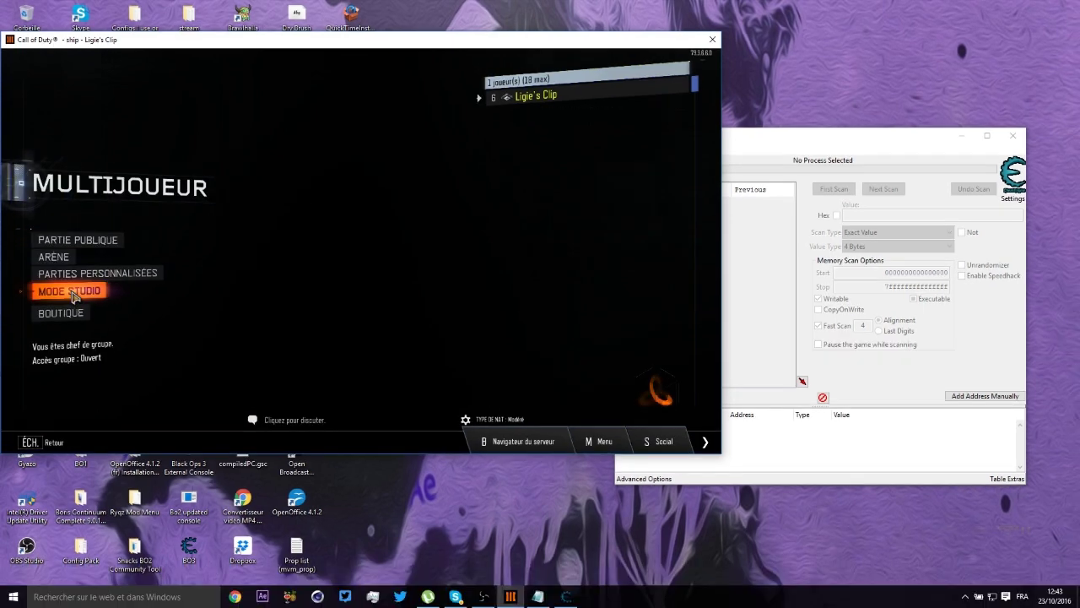
pyautogui.click(69, 314)
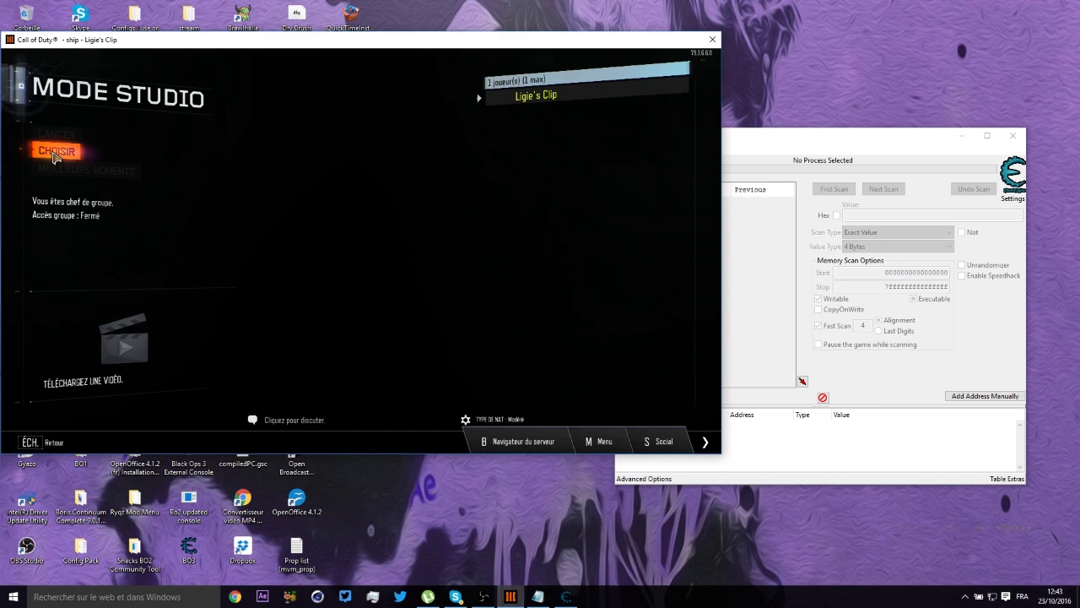
pyautogui.click(54, 153)
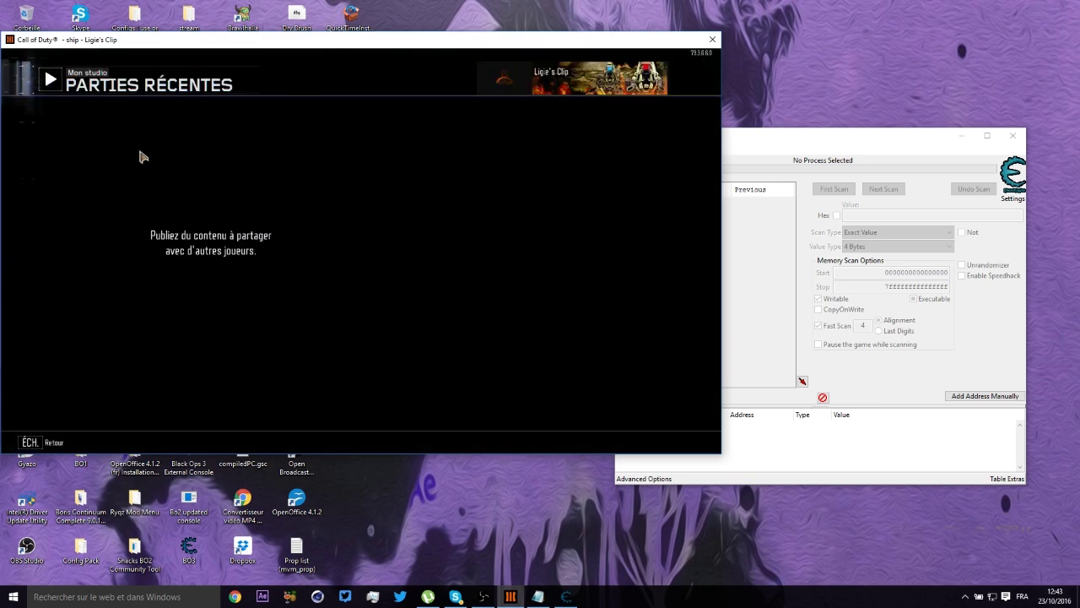
pyautogui.press('Escape')
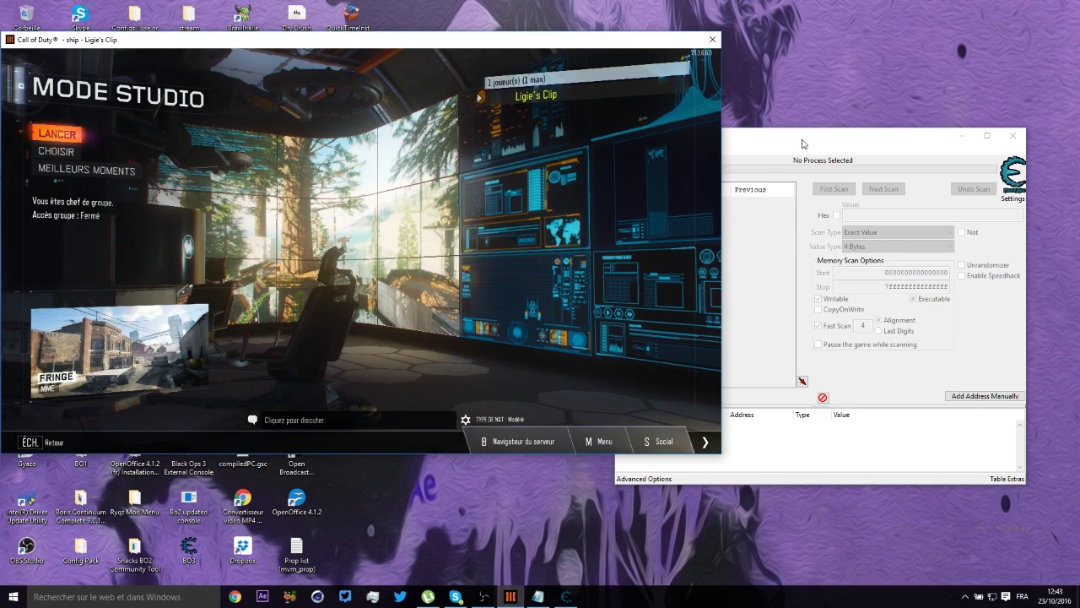
# Step: Switch to Cheat Engine, attach it to the BlackOps3.exe process and set the scan's value type to Float
pyautogui.click(566, 596)
pyautogui.moveTo(764, 148); pyautogui.dragTo(689, 82)
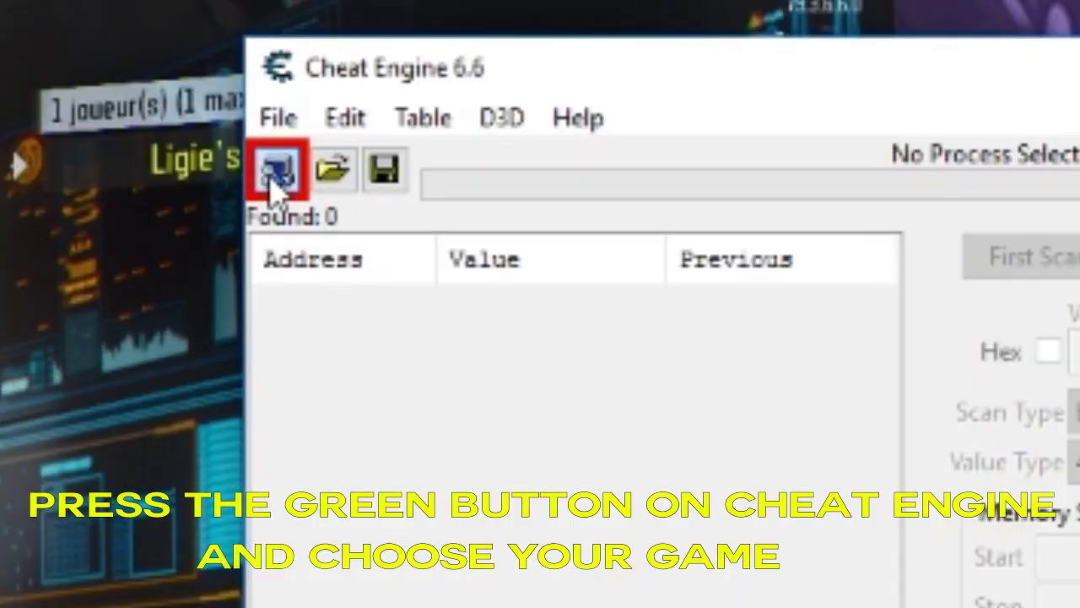
pyautogui.click(275, 173)
pyautogui.click(1044, 507)
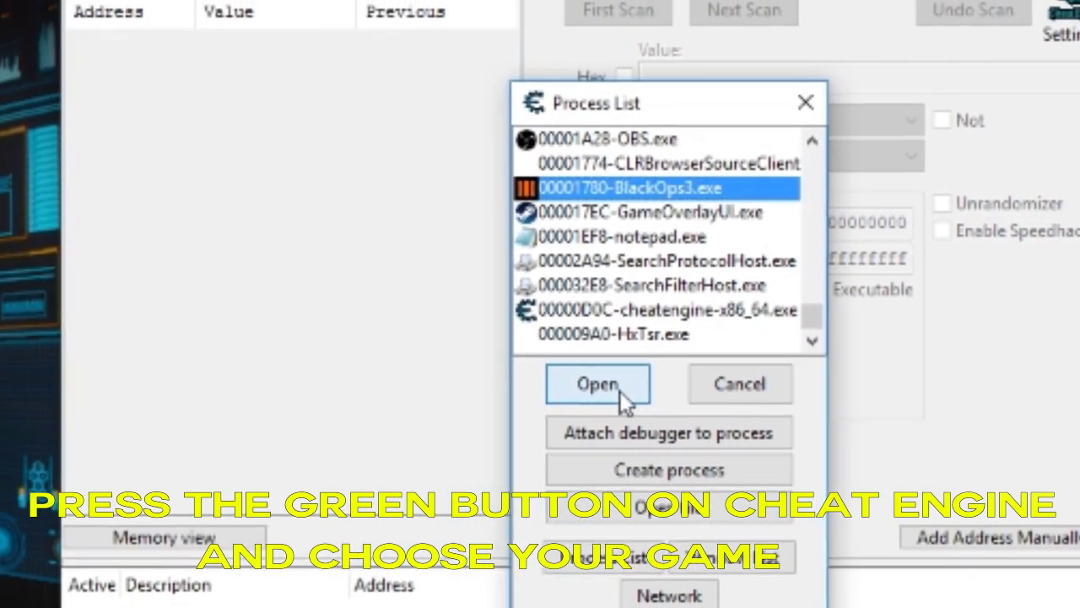
pyautogui.click(622, 394)
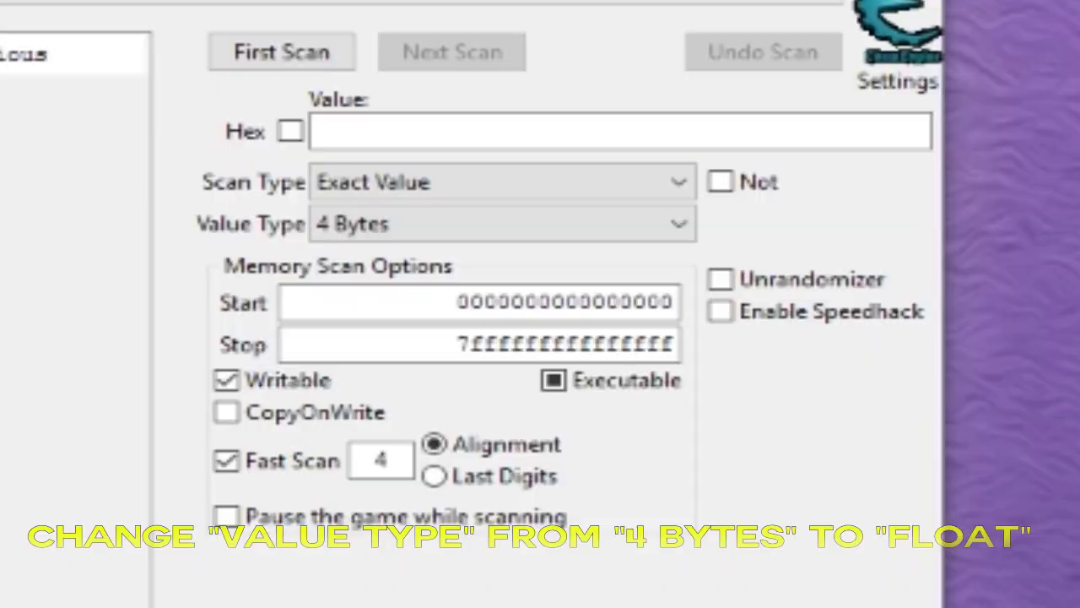
pyautogui.click(806, 182)
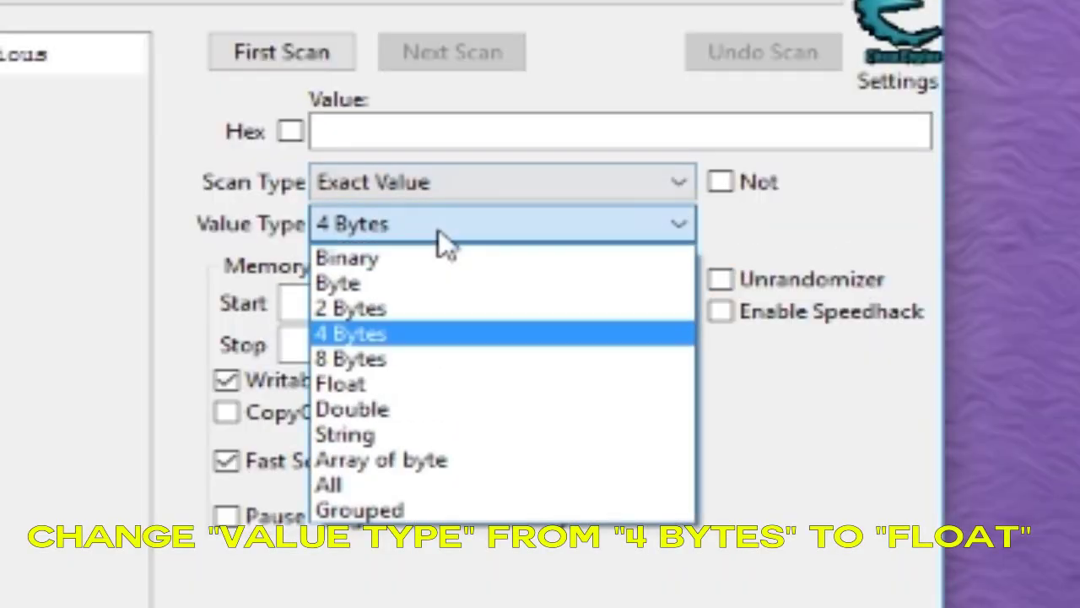
pyautogui.click(425, 391)
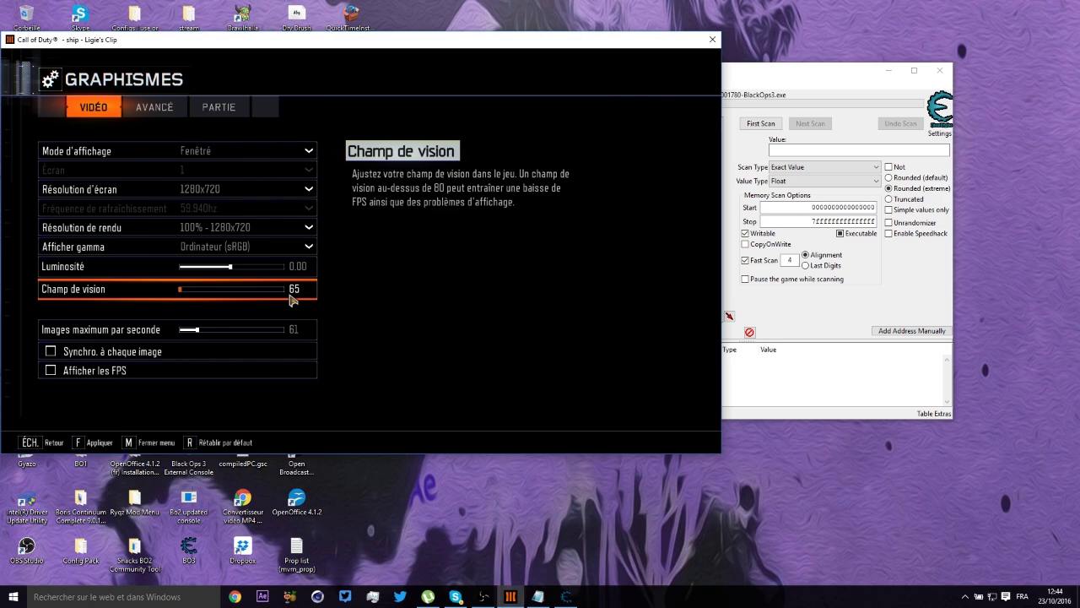
# Step: Set the game's field of view to 120, apply the change, and run a first scan for 120 in Cheat Engine
pyautogui.click(821, 90)
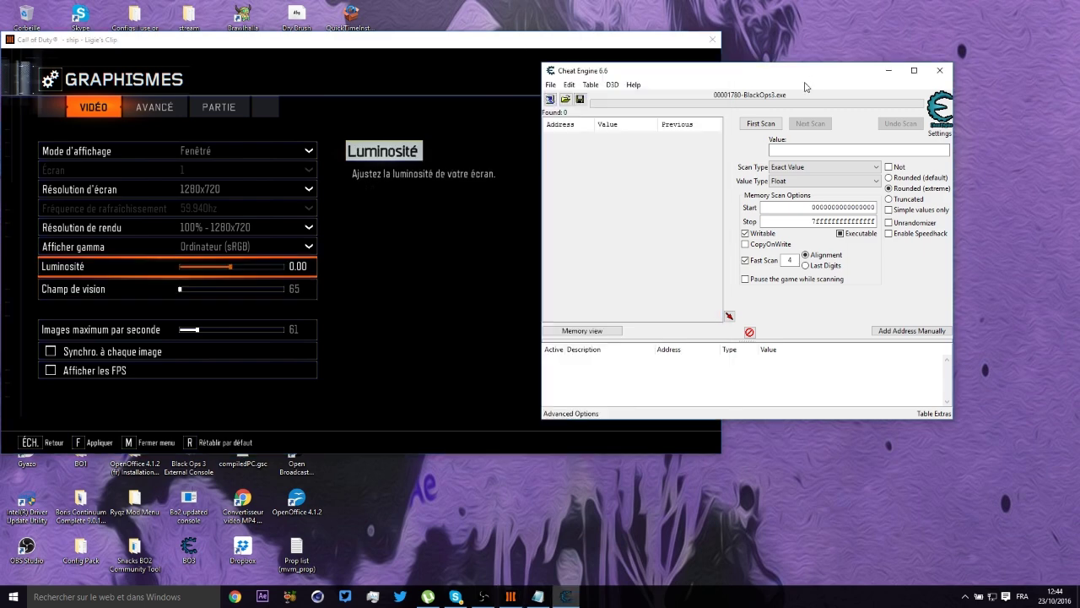
pyautogui.click(182, 294)
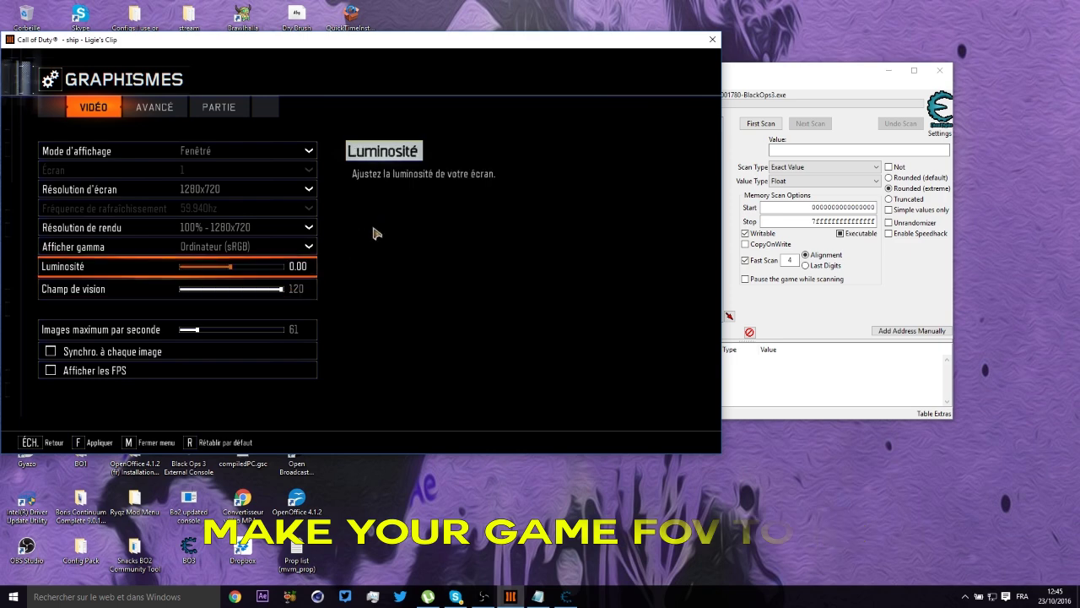
pyautogui.press('Escape')
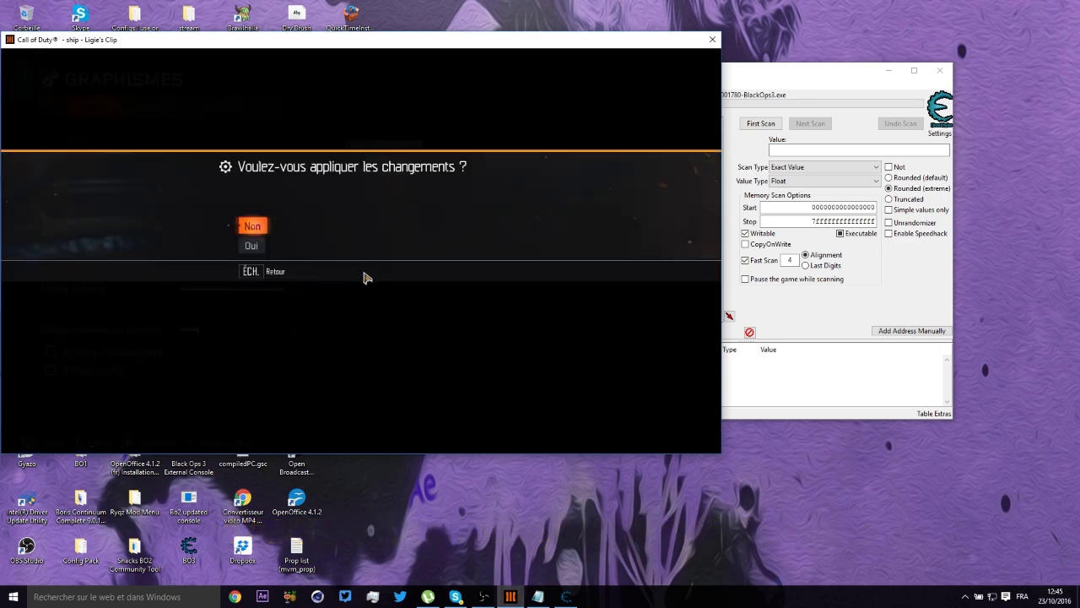
pyautogui.click(255, 245)
pyautogui.press('Escape')
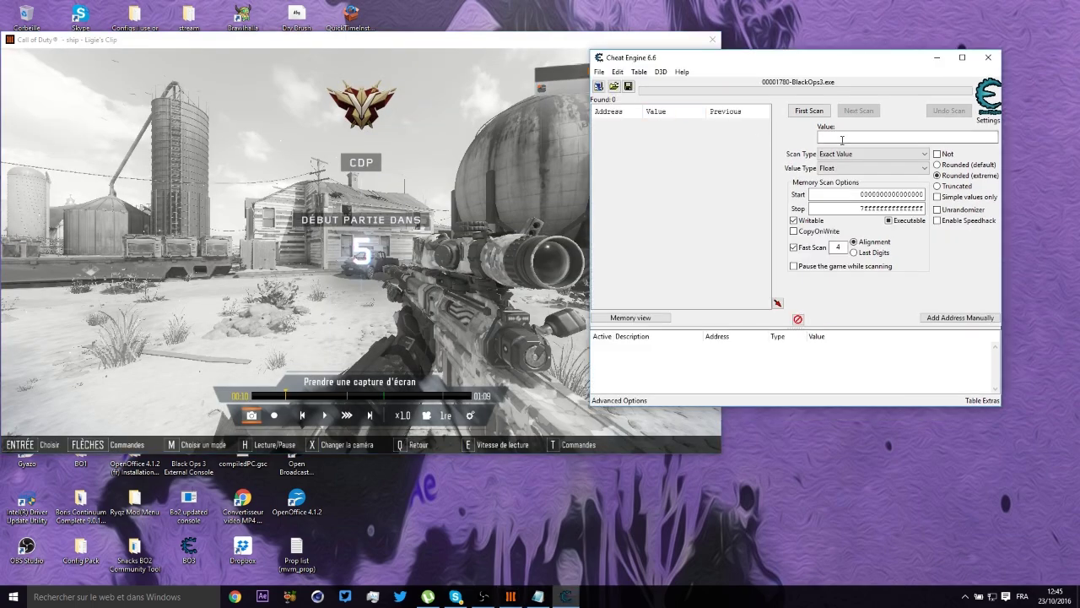
pyautogui.write('0')
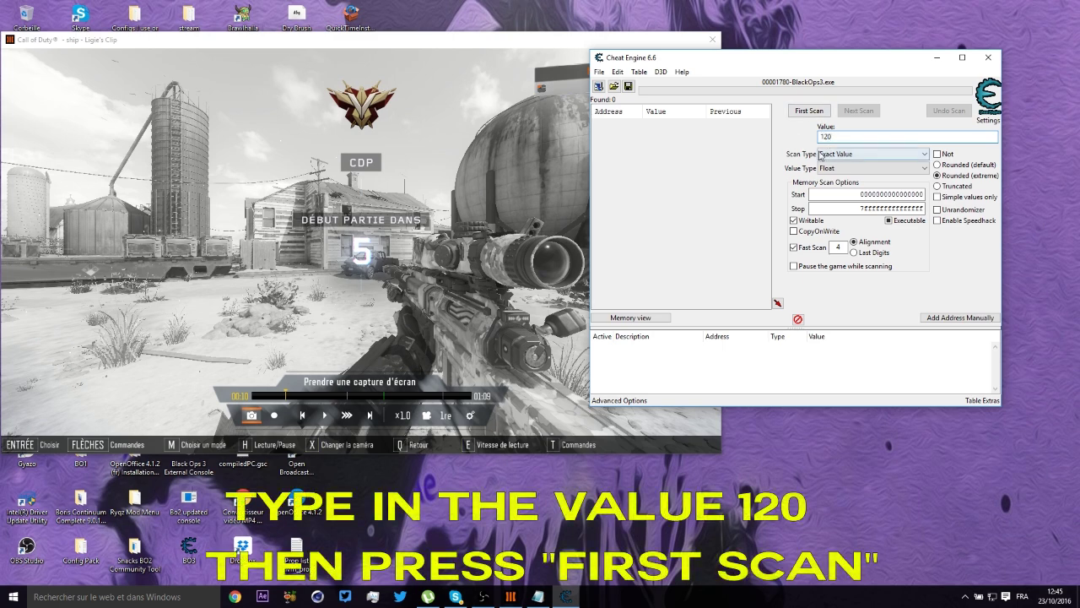
pyautogui.click(812, 112)
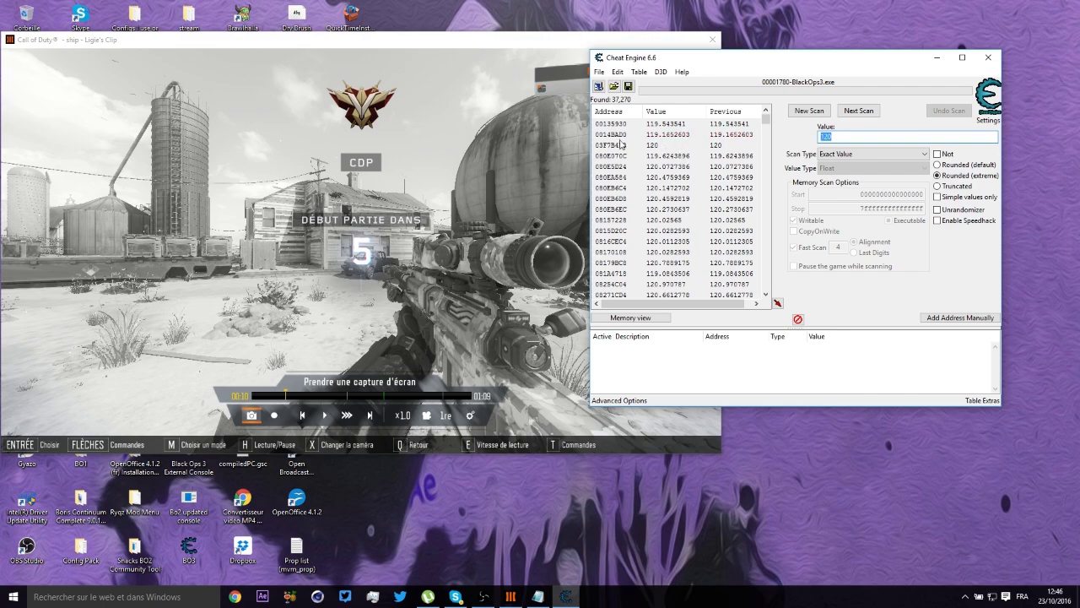
# Step: Set the game's field of view to 65, apply the change, and run a next scan for 65 in Cheat Engine
pyautogui.click(447, 177)
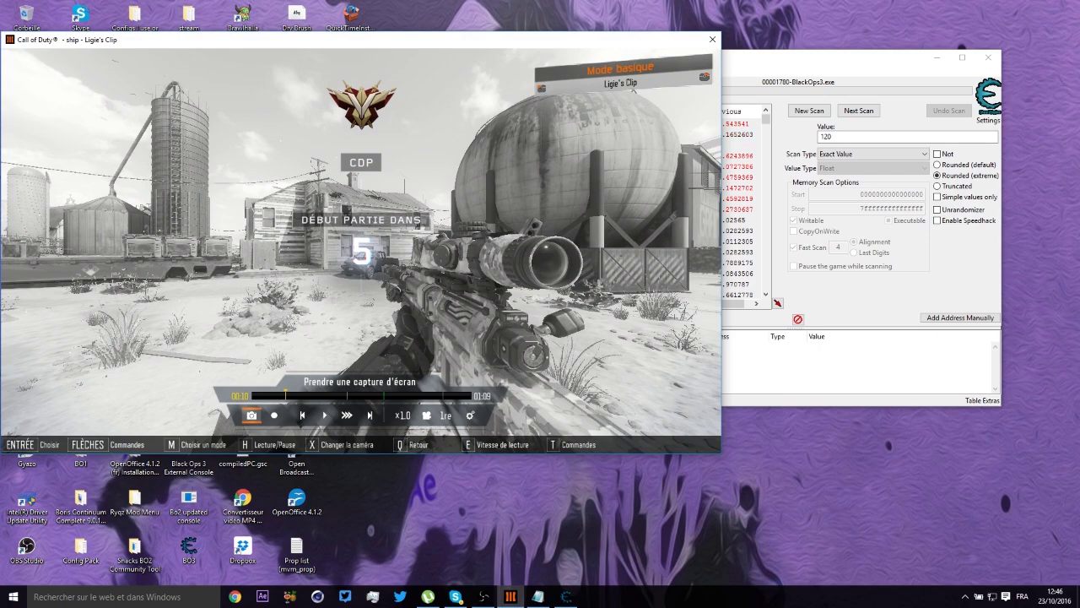
pyautogui.press('m')
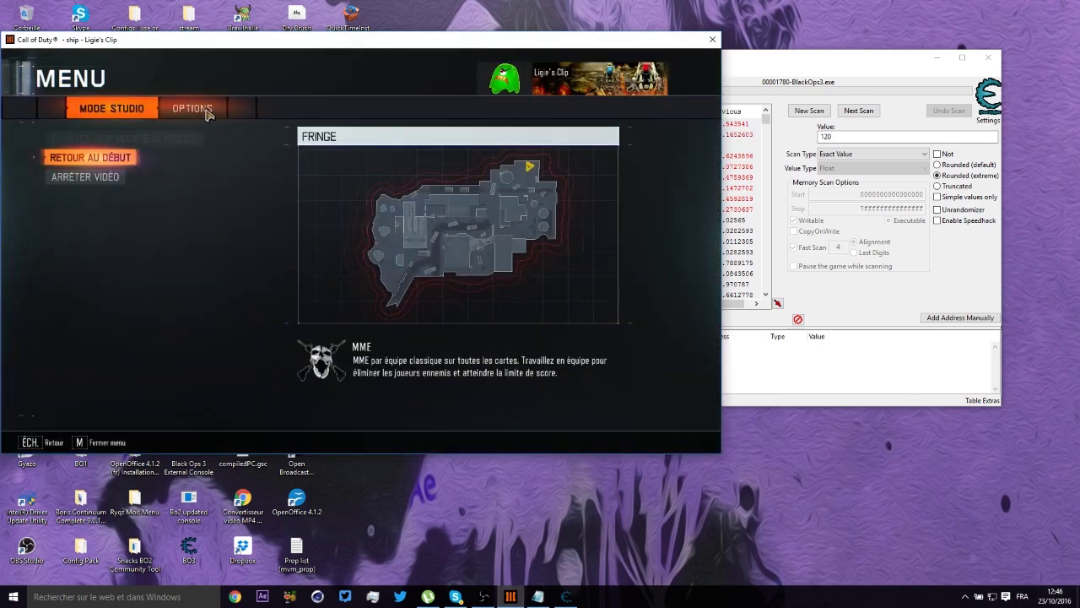
pyautogui.click(210, 111)
pyautogui.click(599, 177)
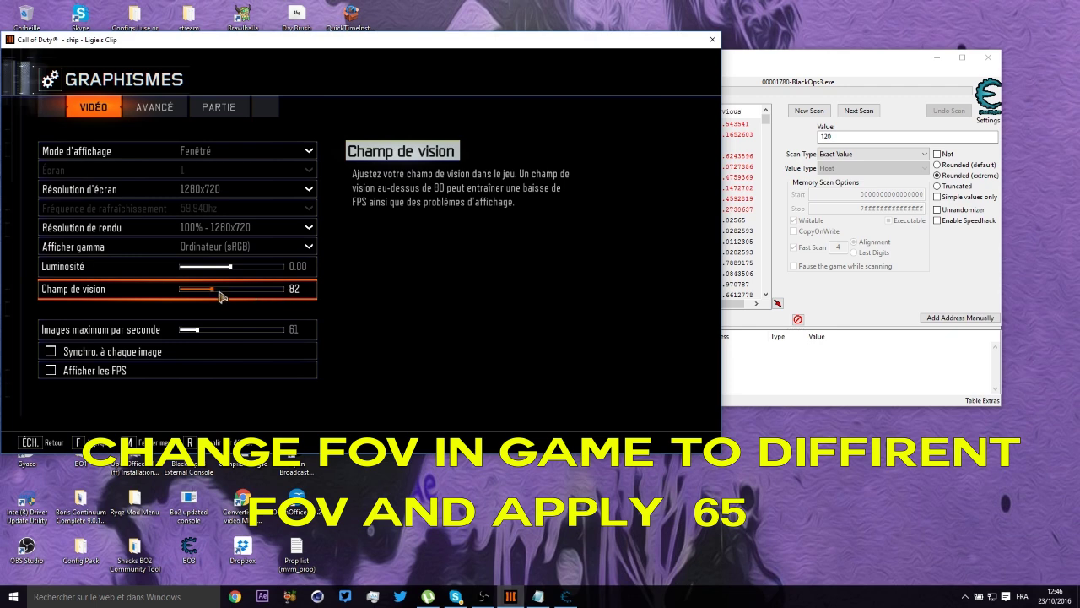
pyautogui.press('Escape')
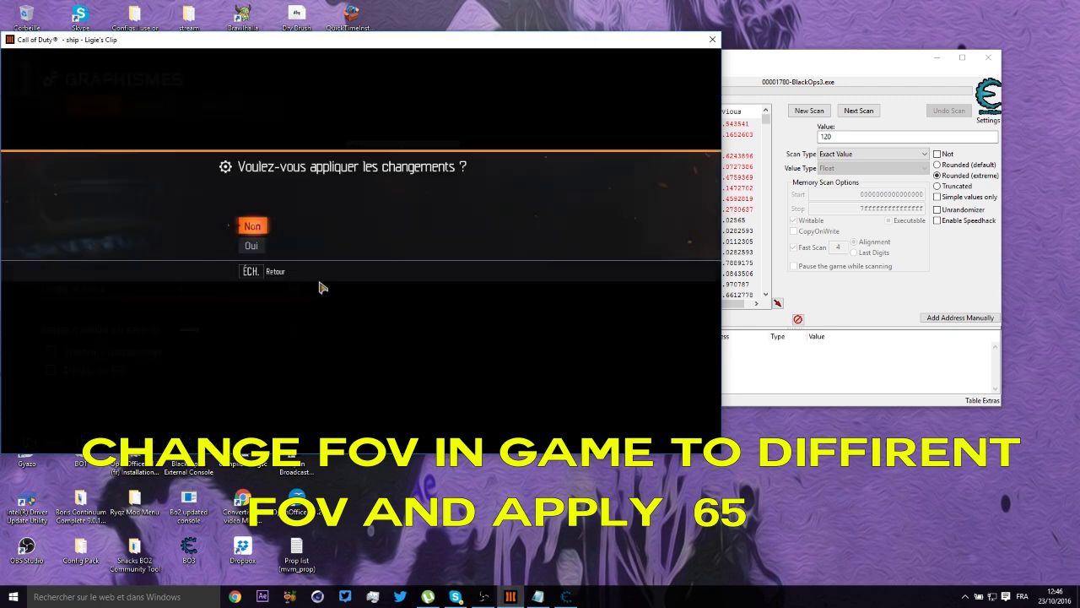
pyautogui.click(251, 247)
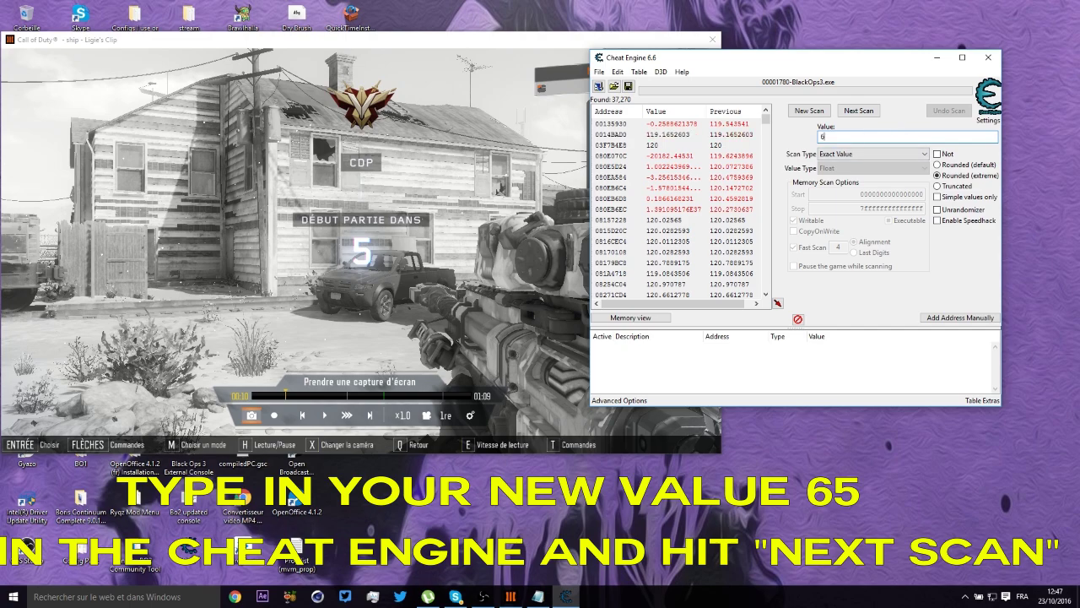
pyautogui.write('5')
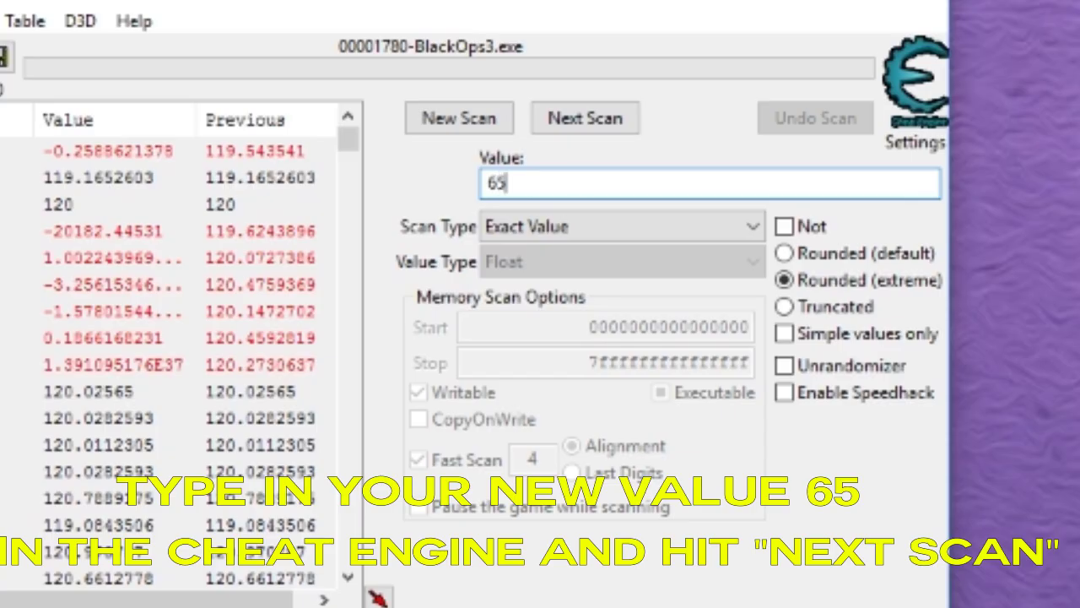
pyautogui.click(589, 125)
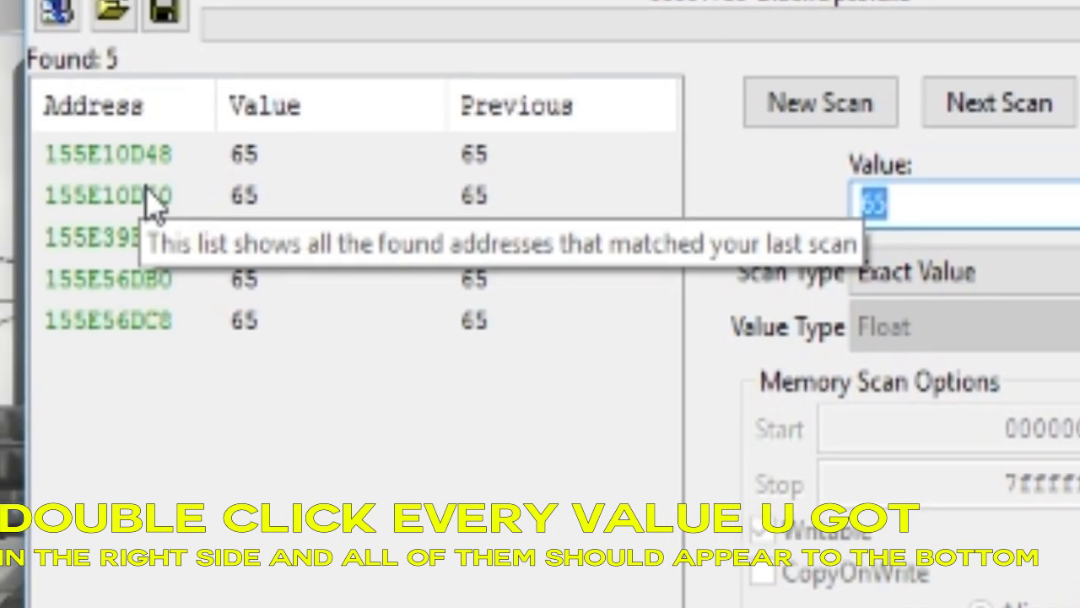
# Step: Add all five found addresses, from 155E10D48 to 155E56DC8, to the address list
pyautogui.click(177, 169)
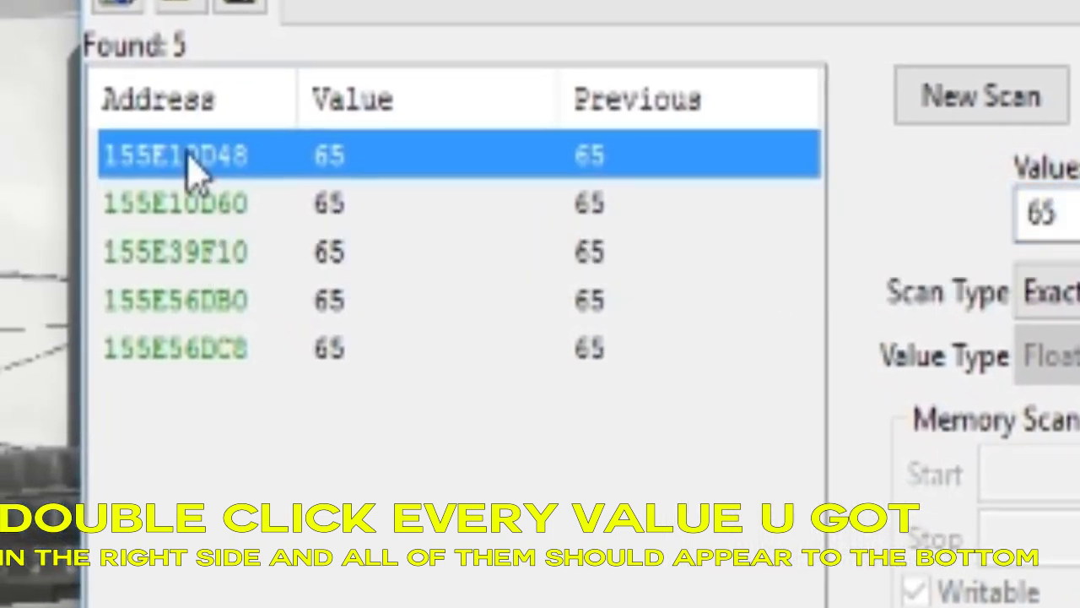
pyautogui.doubleClick(173, 211)
pyautogui.doubleClick(192, 253)
pyautogui.doubleClick(207, 304)
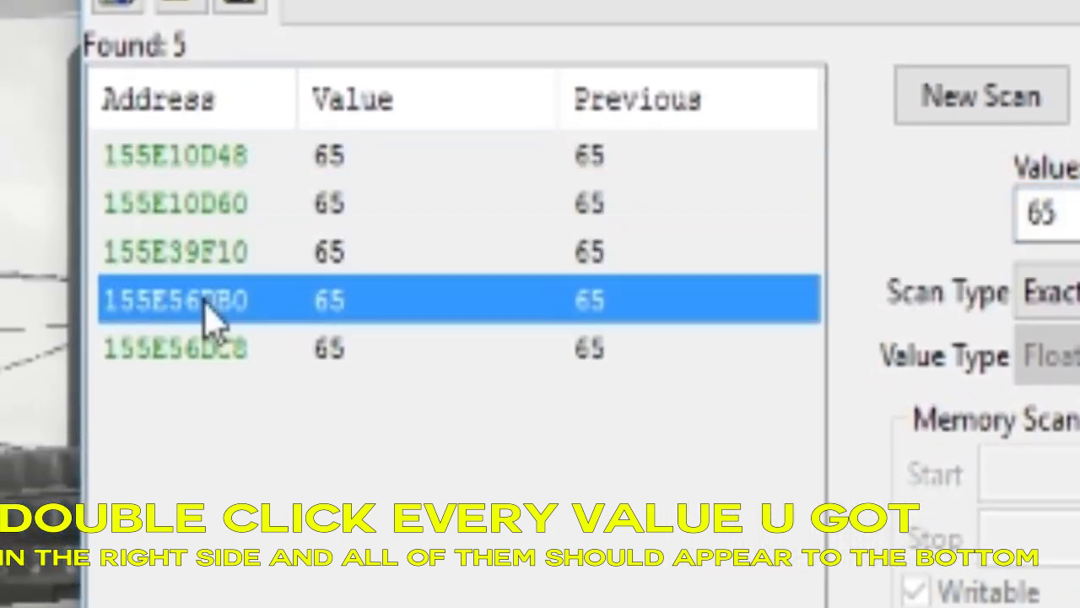
pyautogui.doubleClick(226, 367)
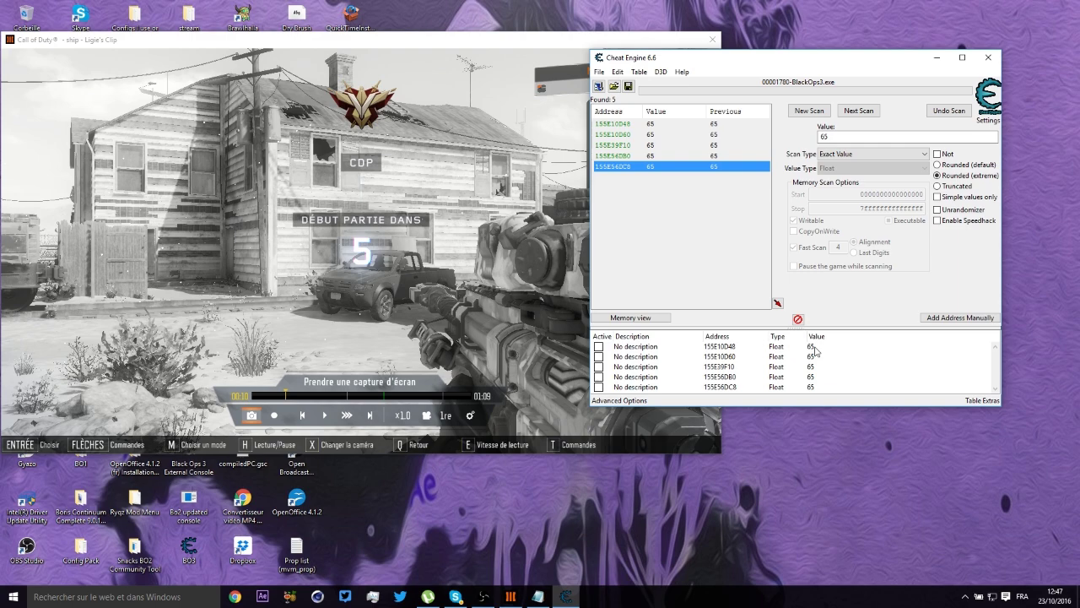
# Step: Maximize the window and set the values of addresses 155E10D48, 155E10D60 and 155E39F10 in the address list to 20
pyautogui.click(962, 58)
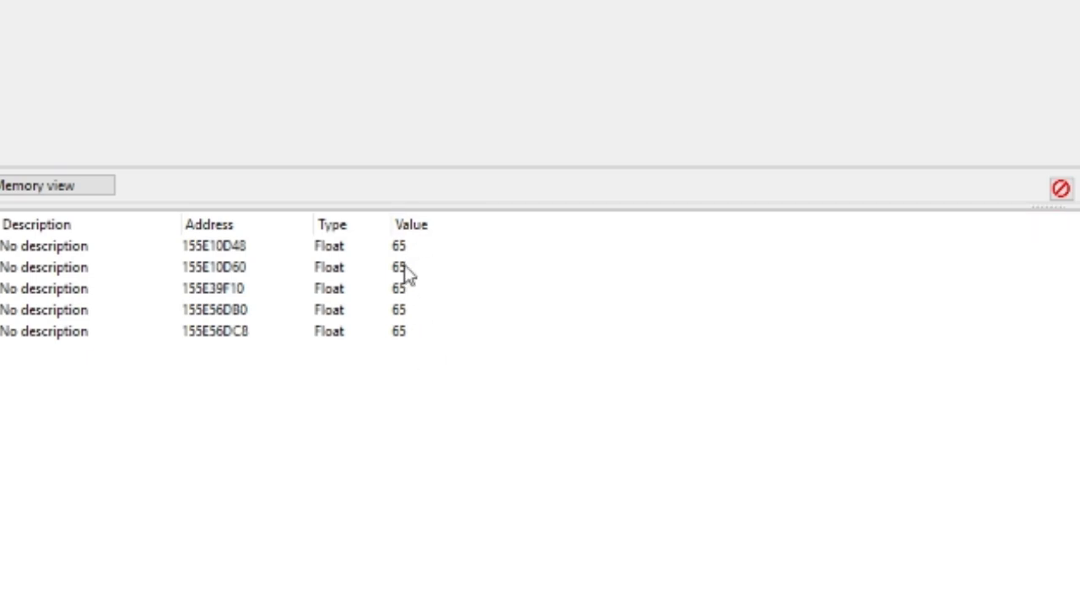
pyautogui.doubleClick(402, 251)
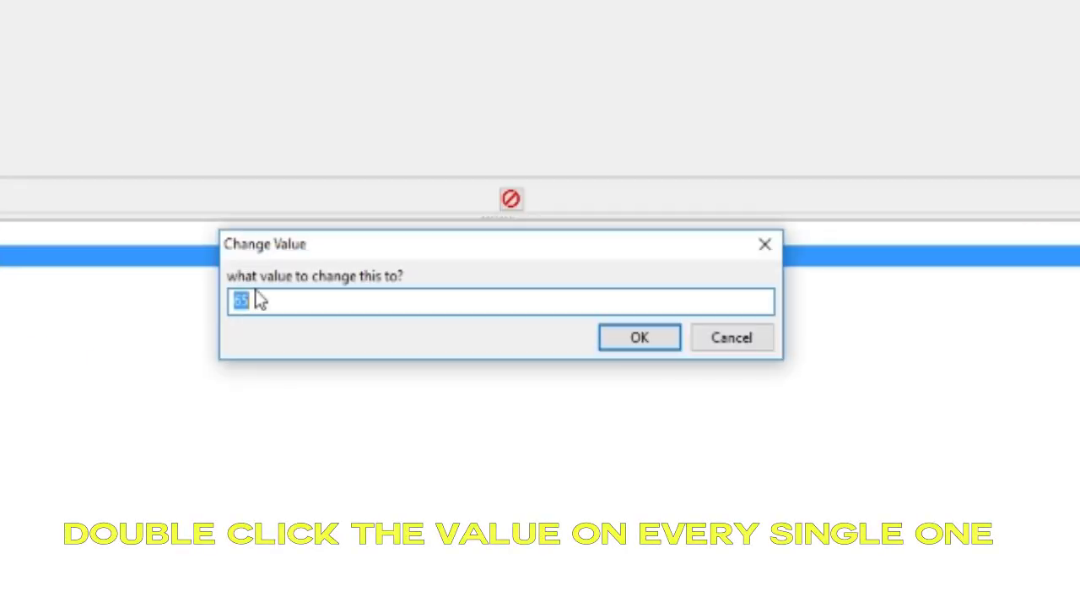
pyautogui.write('20')
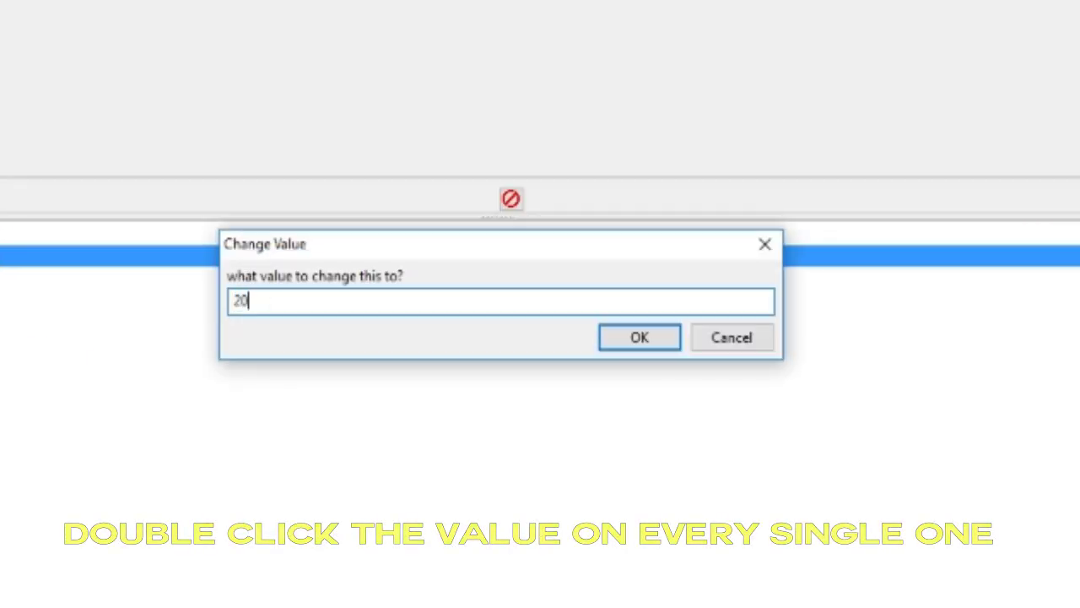
pyautogui.click(650, 342)
pyautogui.doubleClick(116, 282)
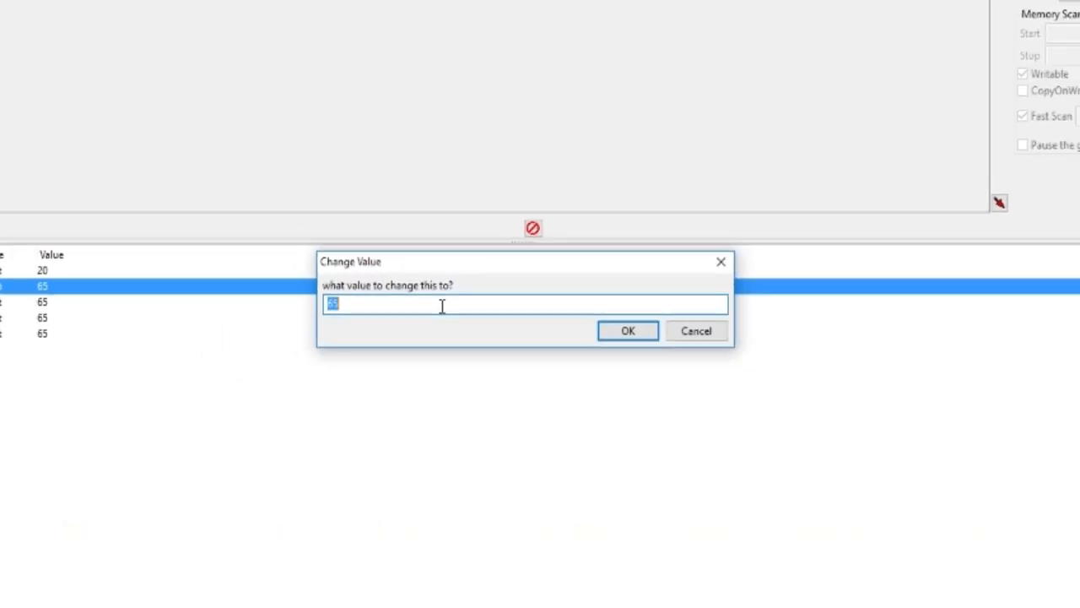
pyautogui.write('20')
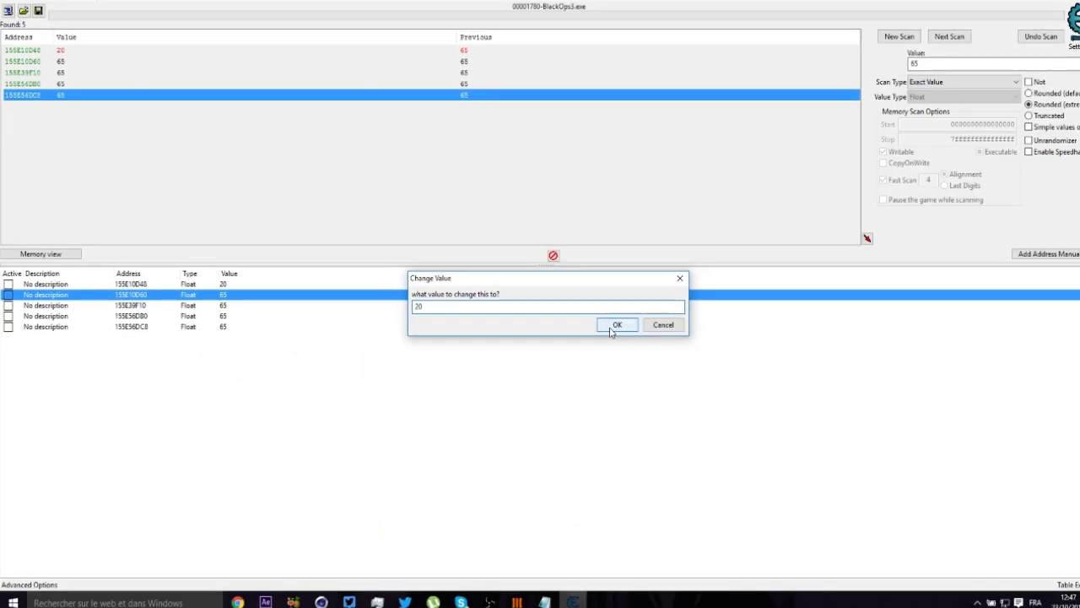
pyautogui.click(628, 330)
pyautogui.doubleClick(229, 308)
pyautogui.write('20')
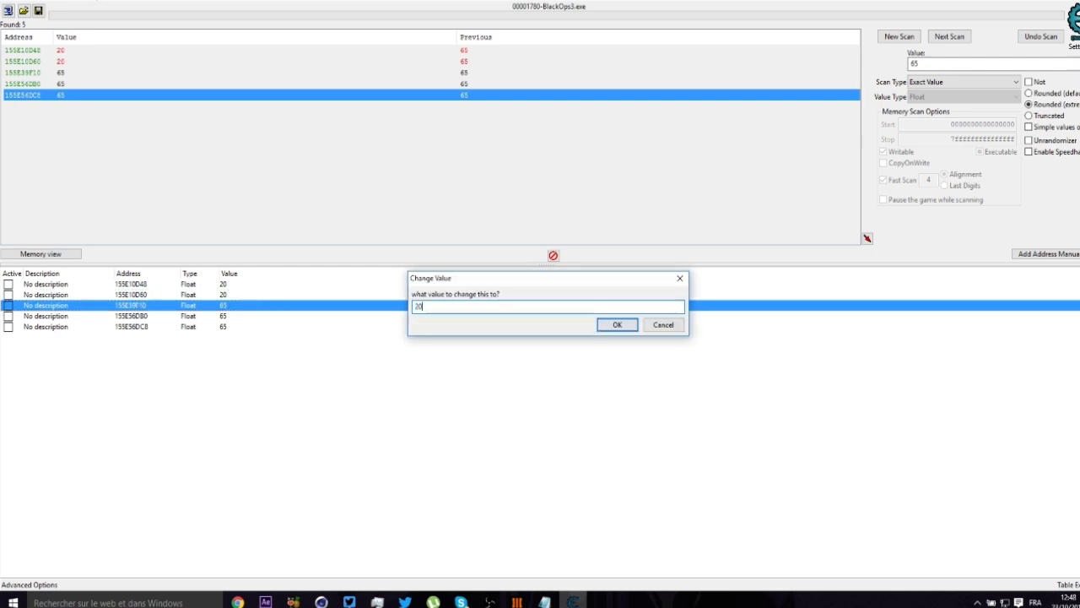
pyautogui.click(618, 326)
# Step: Set the values of the last two listed addresses, 155E56DB0 and 155E56DC8, to 20
pyautogui.doubleClick(221, 316)
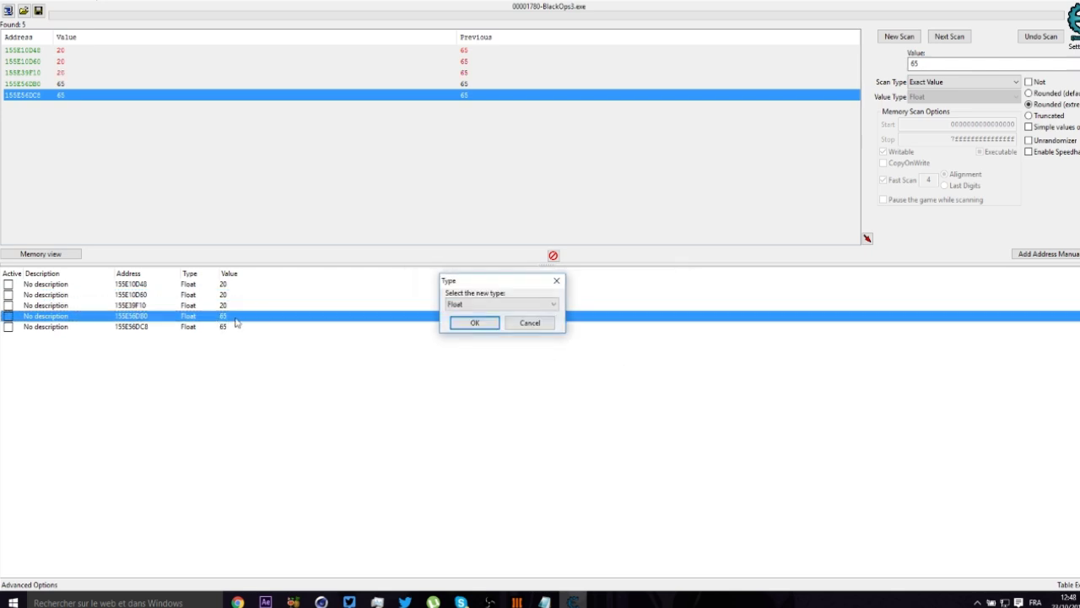
pyautogui.click(557, 281)
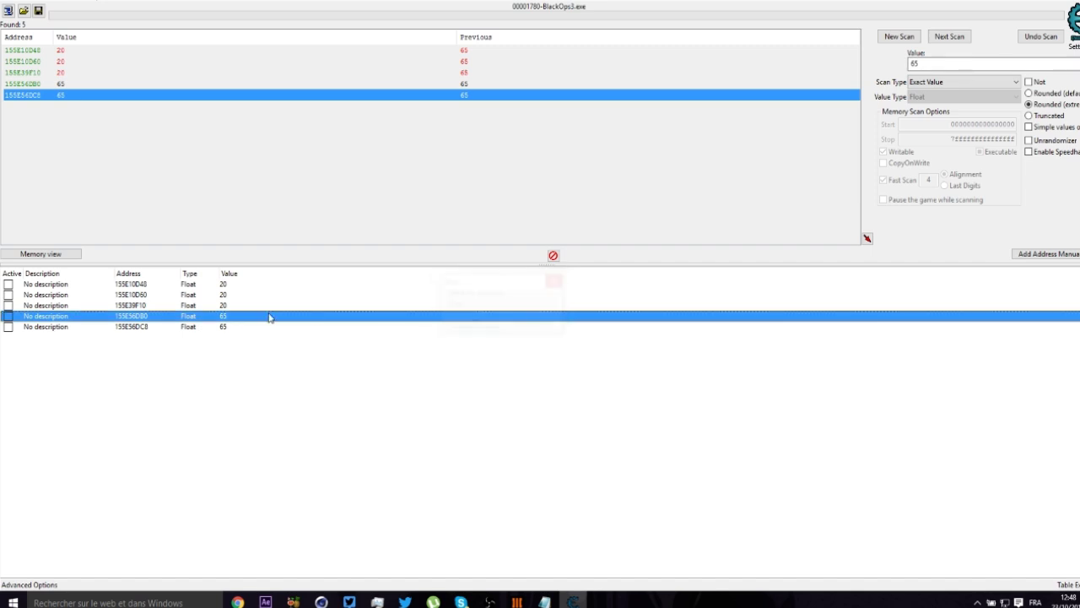
pyautogui.doubleClick(224, 317)
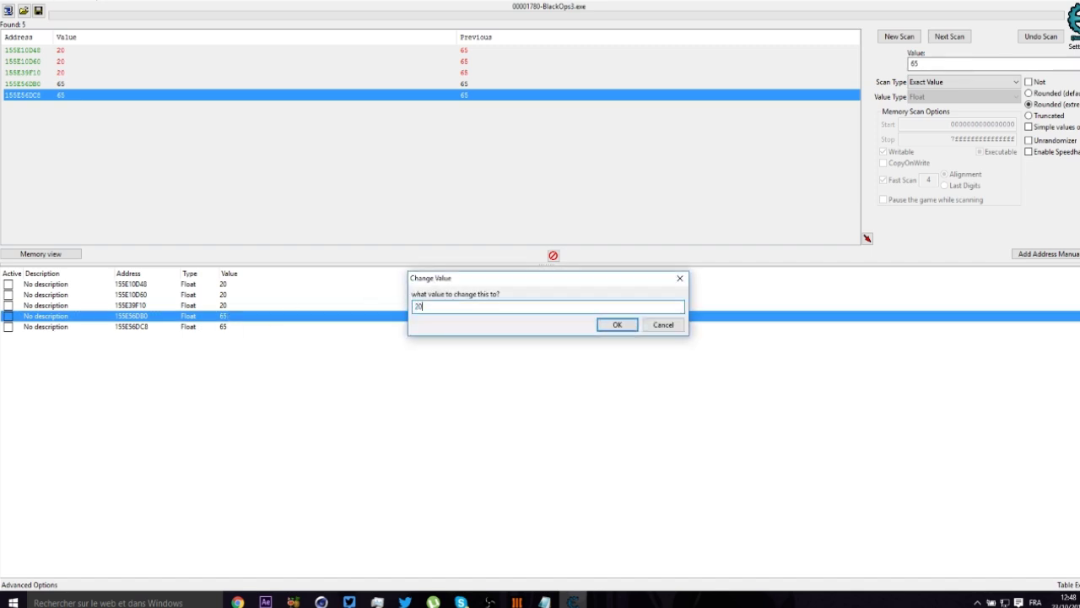
pyautogui.click(624, 329)
pyautogui.doubleClick(224, 327)
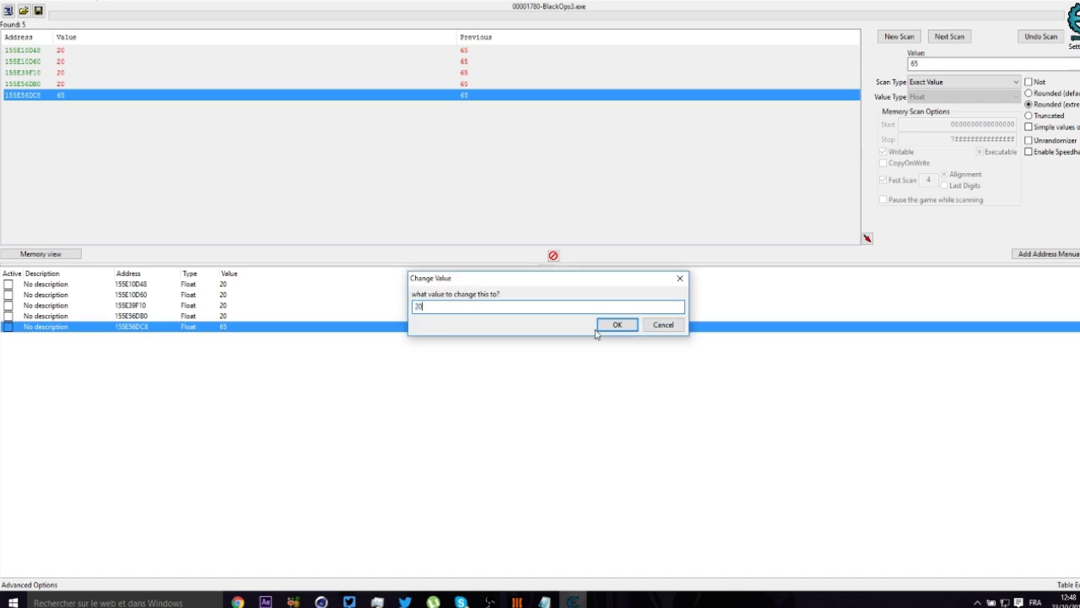
pyautogui.click(617, 325)
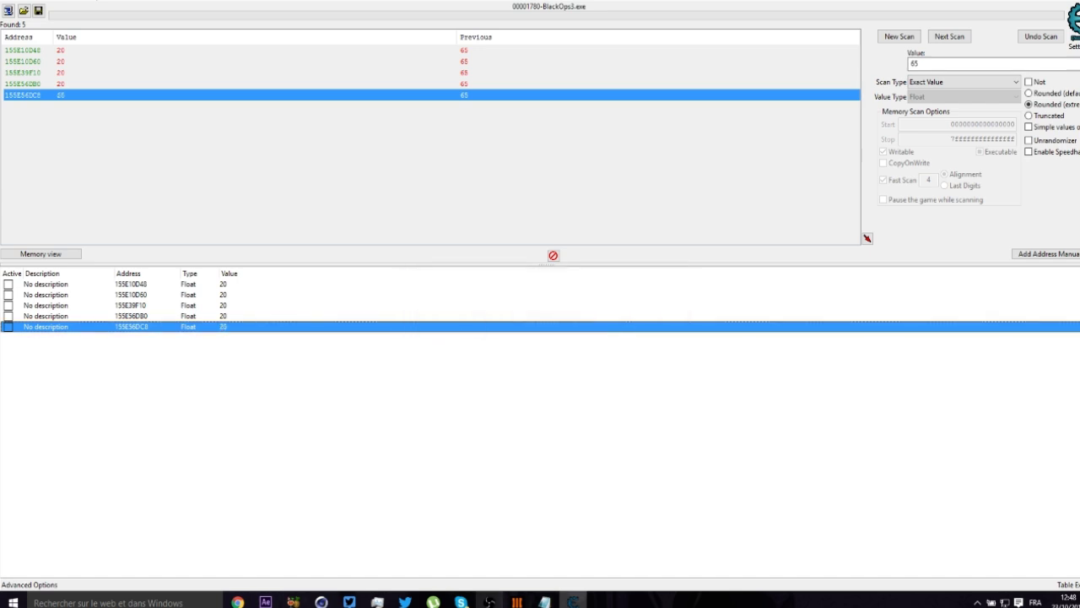
# Step: Switch to the game, enter director mode (Mode réalisateur) and move the free camera around the character to examine the field of view
pyautogui.click(518, 602)
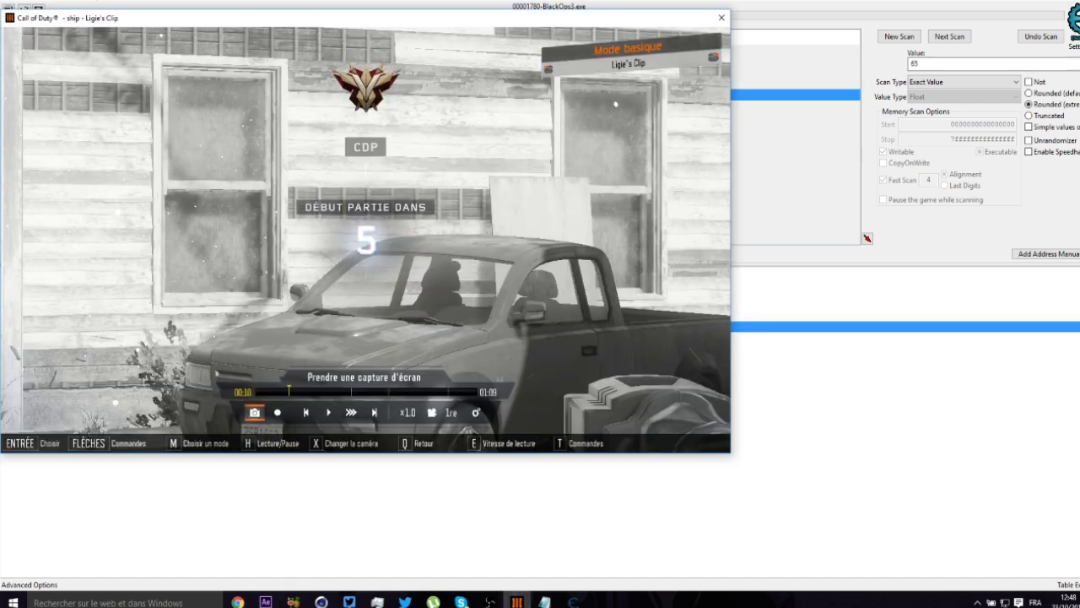
pyautogui.press('m')
pyautogui.press('e')
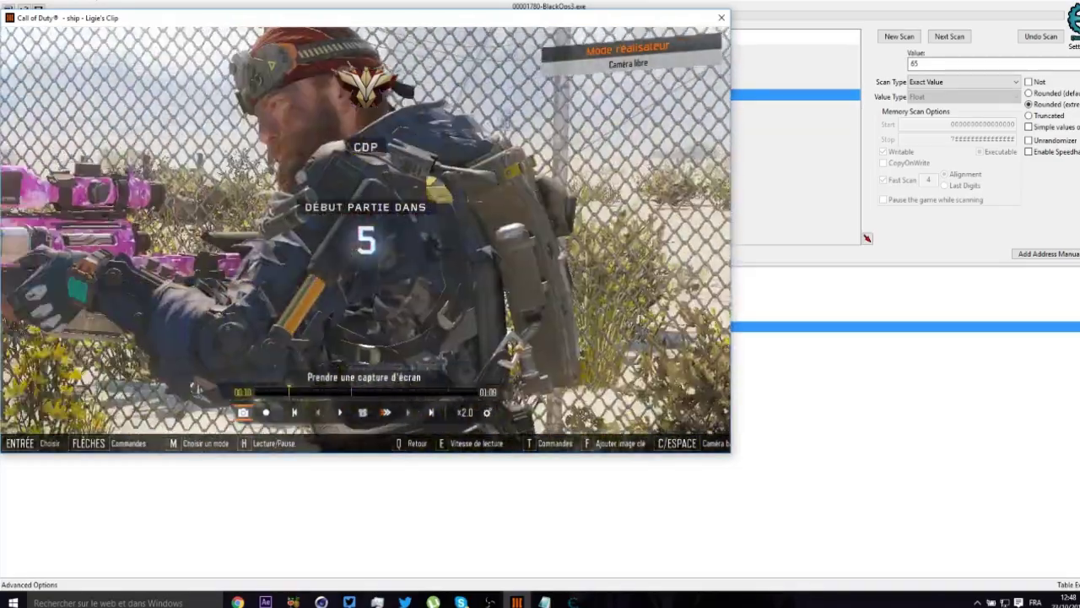
pyautogui.press('w')
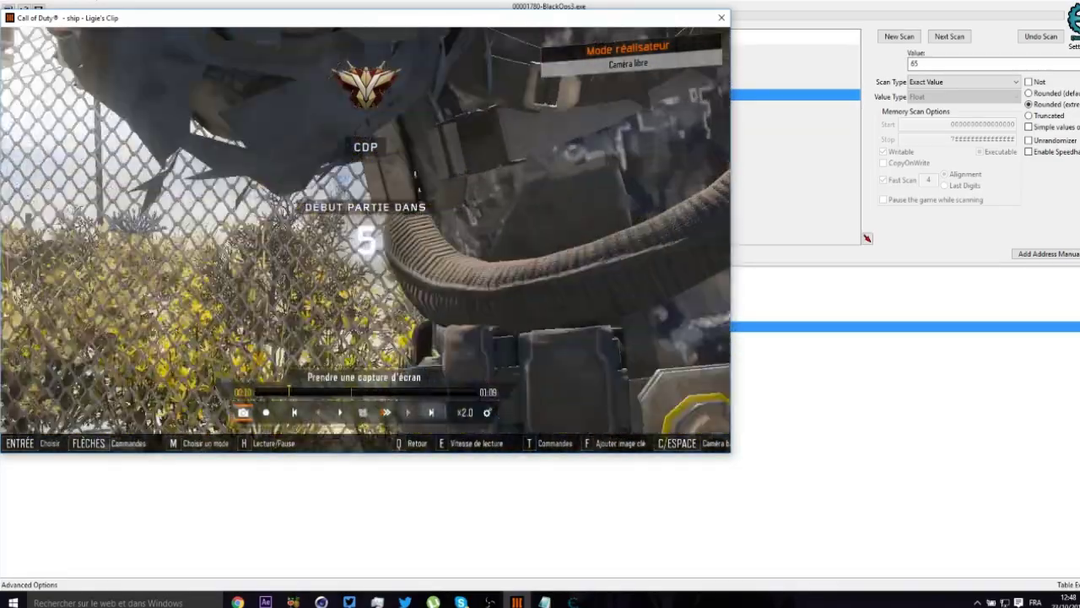
pyautogui.press('s')
pyautogui.press('e')
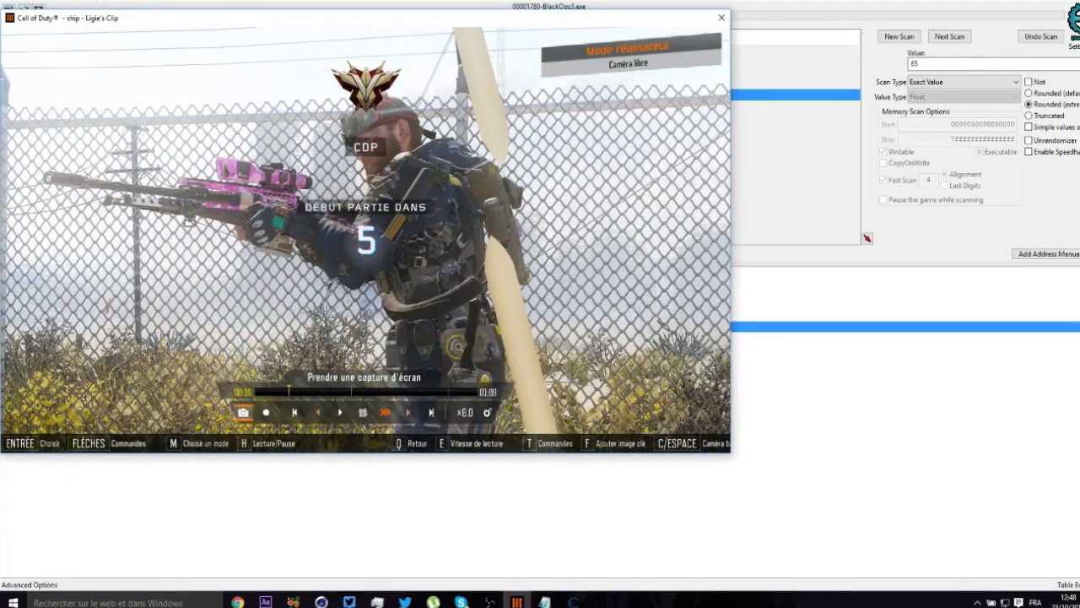
pyautogui.press('w')
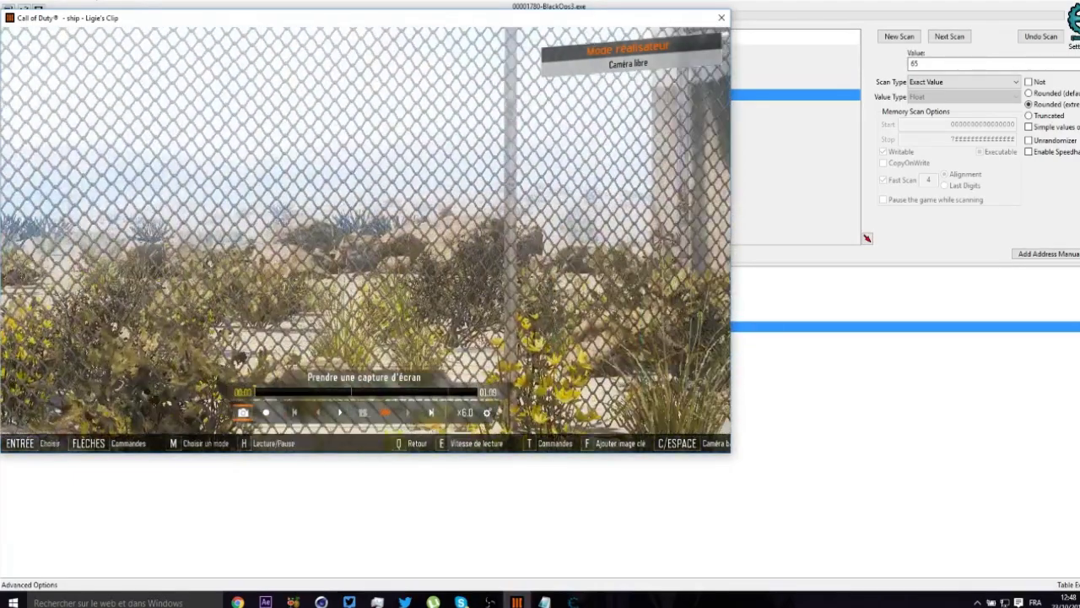
# Step: Play the clip to 00:22 and move the free camera in and out to examine the character's face up close
pyautogui.press('Right')
pyautogui.press('Right')
pyautogui.press('Right')
pyautogui.press('Right')
pyautogui.press('Return')
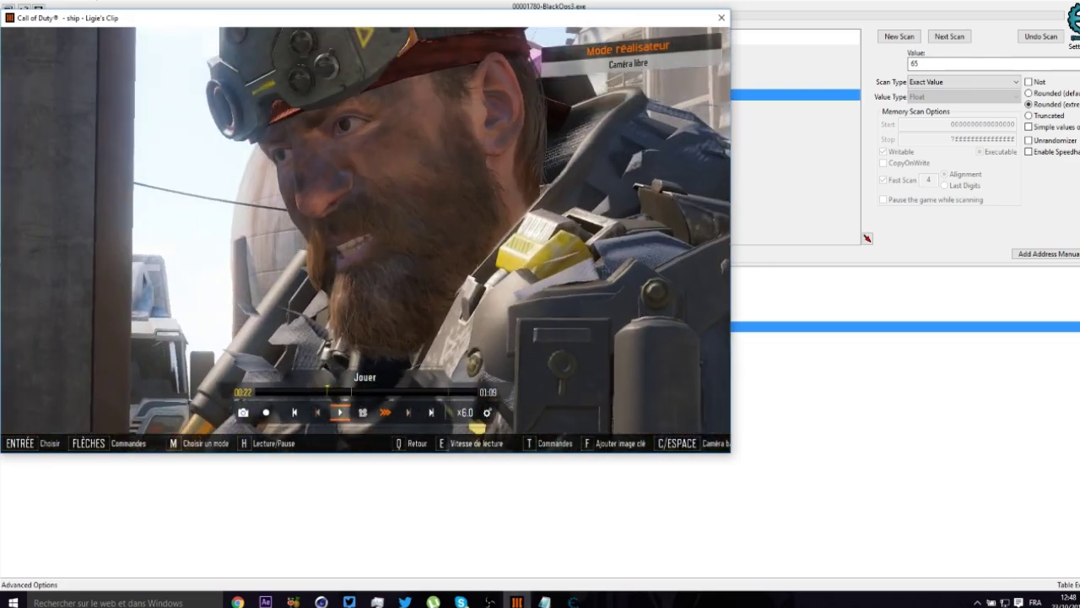
pyautogui.press('w')
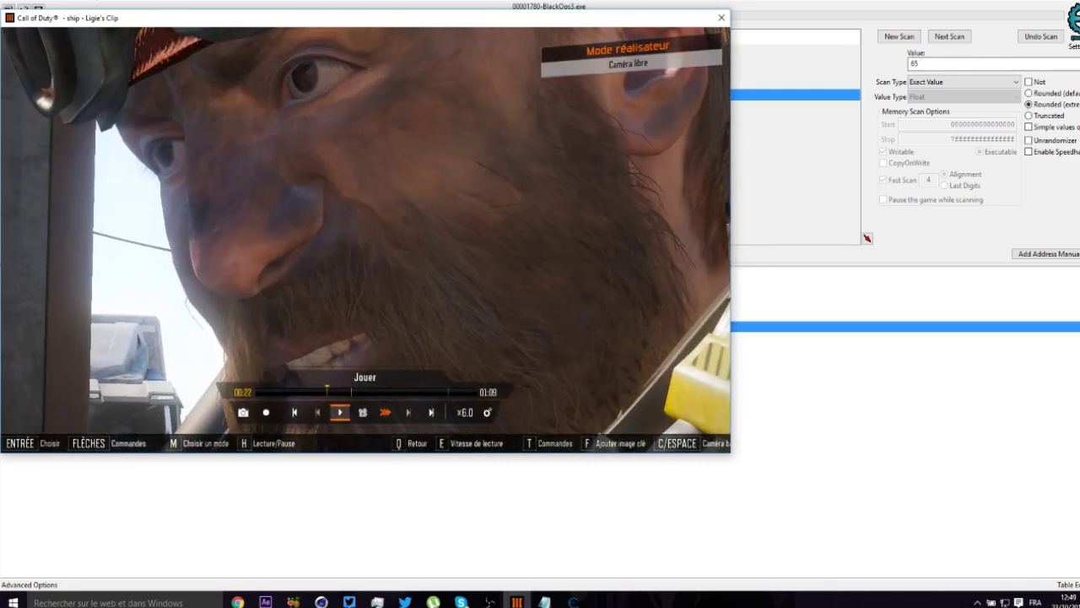
pyautogui.press('s')
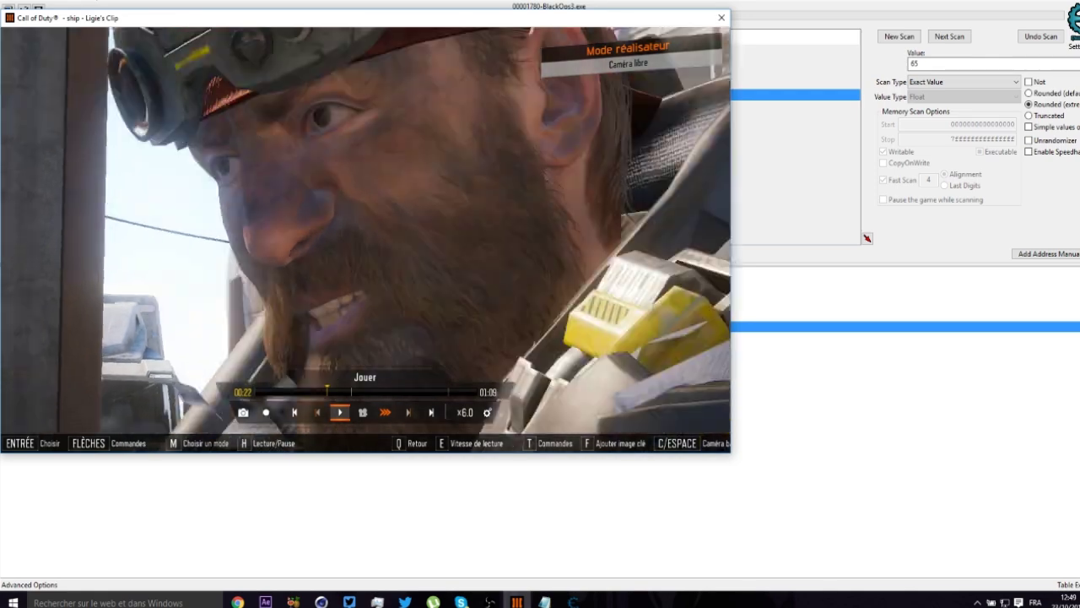
# Step: Switch back to Cheat Engine and save the address table as "tutorial" in the cod cheat engines folder
pyautogui.press('super')
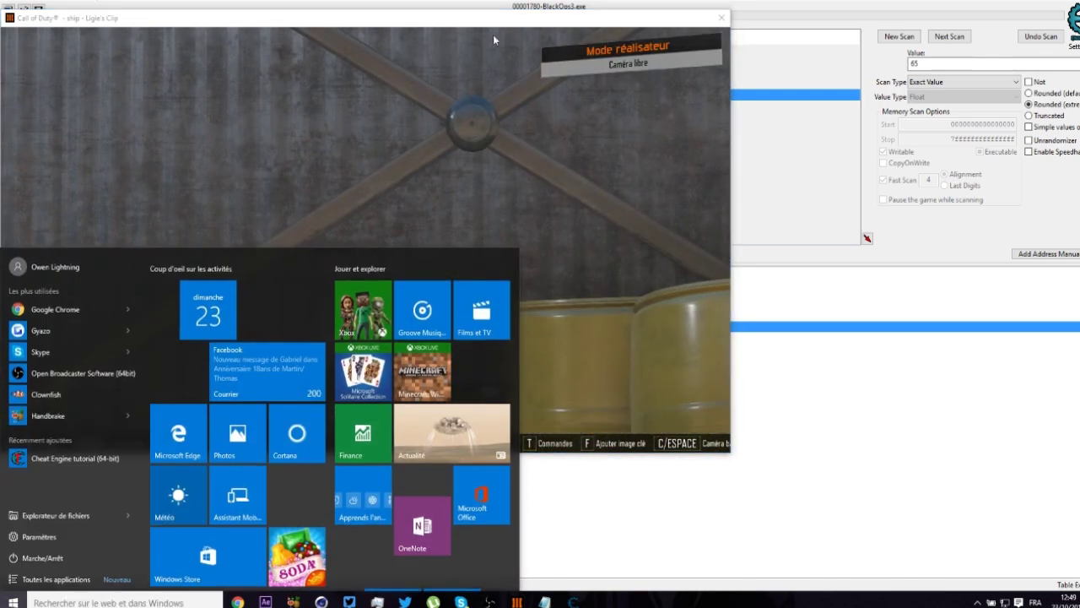
pyautogui.hotkey('alt', 'Tab')
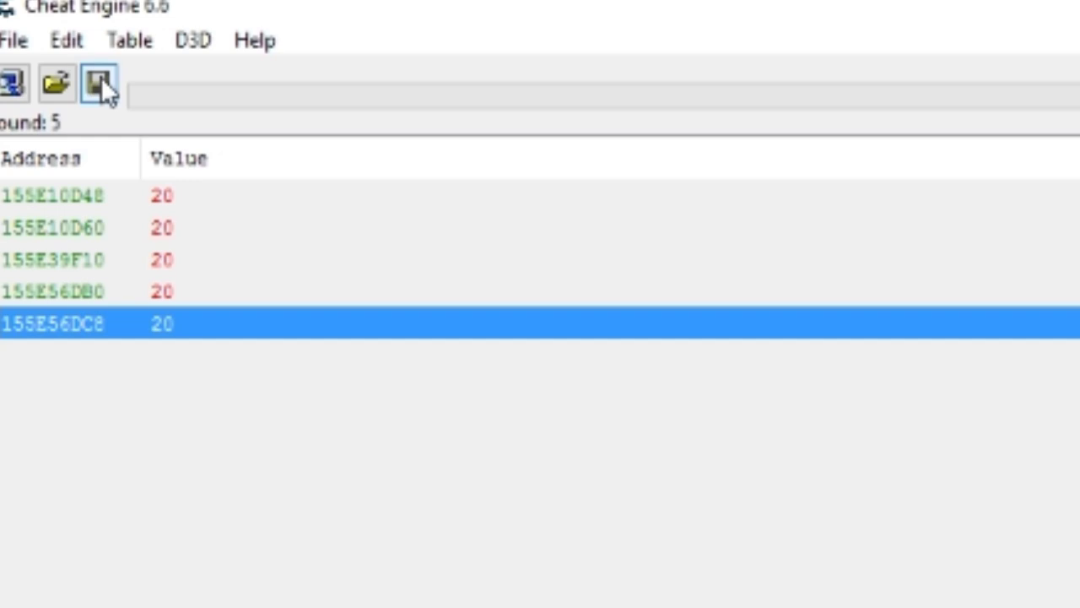
pyautogui.click(38, 10)
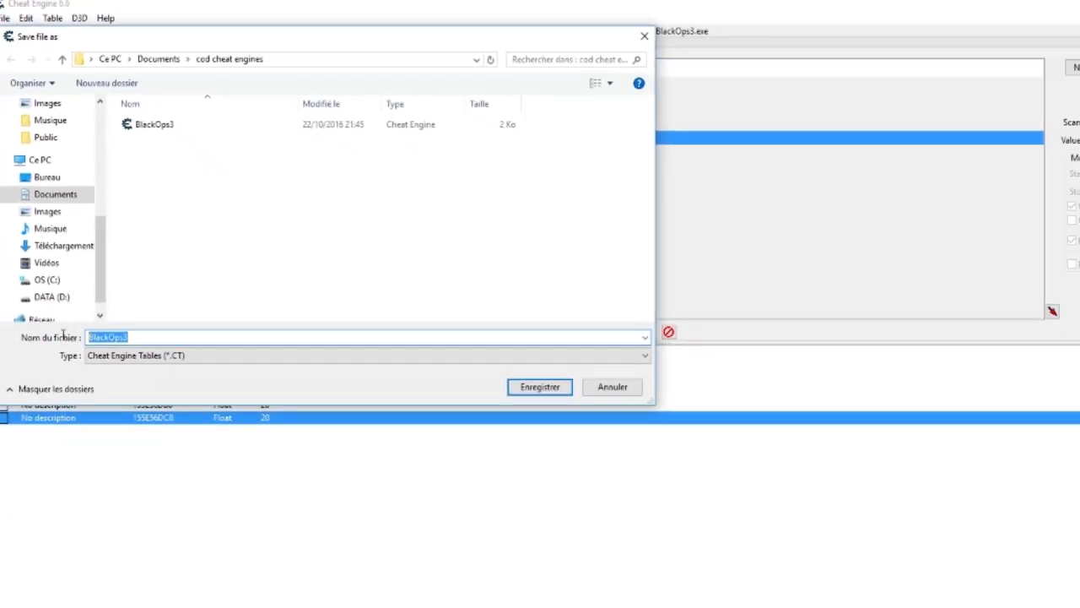
pyautogui.write('tutorial')
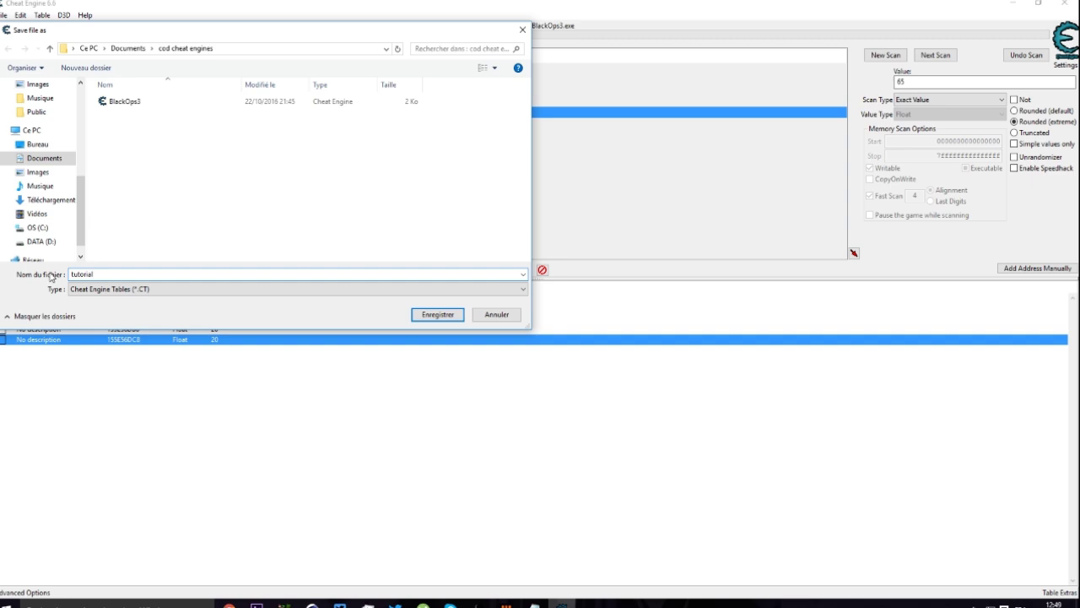
pyautogui.press('Return')
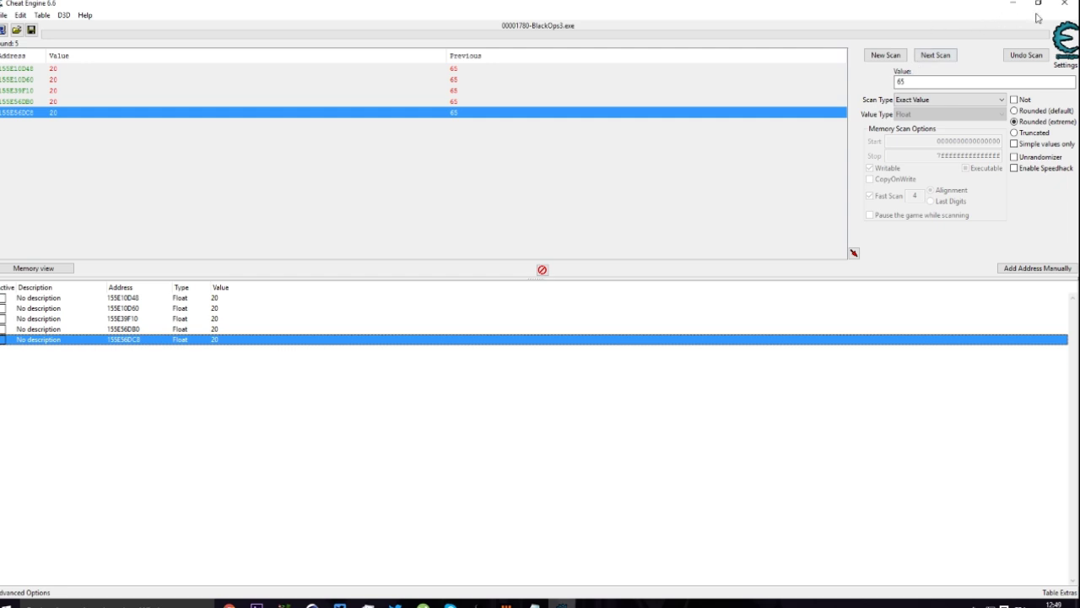
# Step: Open the existing BlackOps3 cheat table from the cod cheat engines folder
pyautogui.click(16, 31)
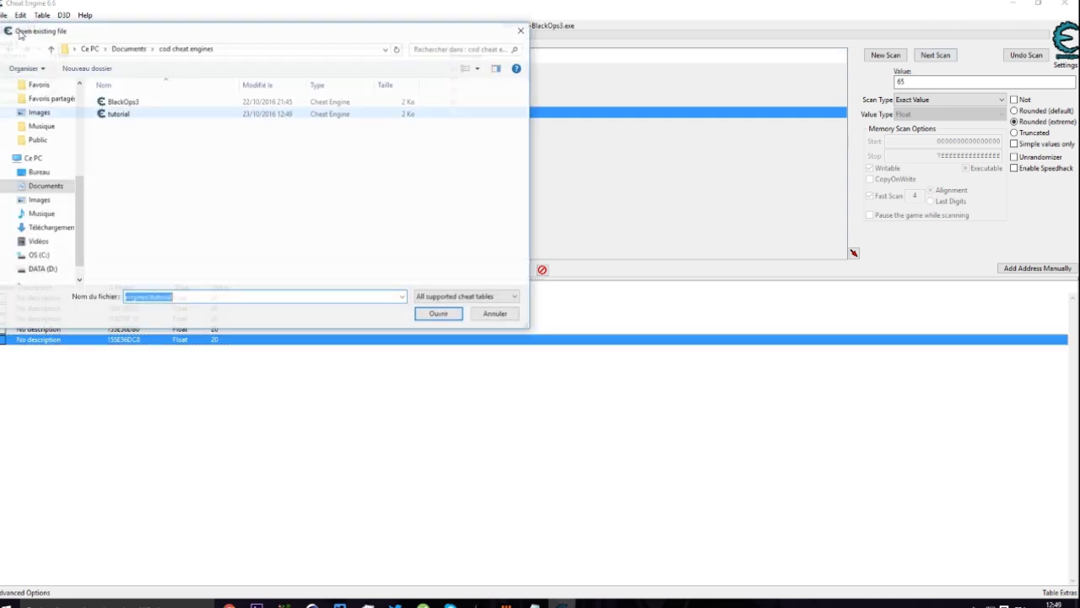
pyautogui.doubleClick(122, 101)
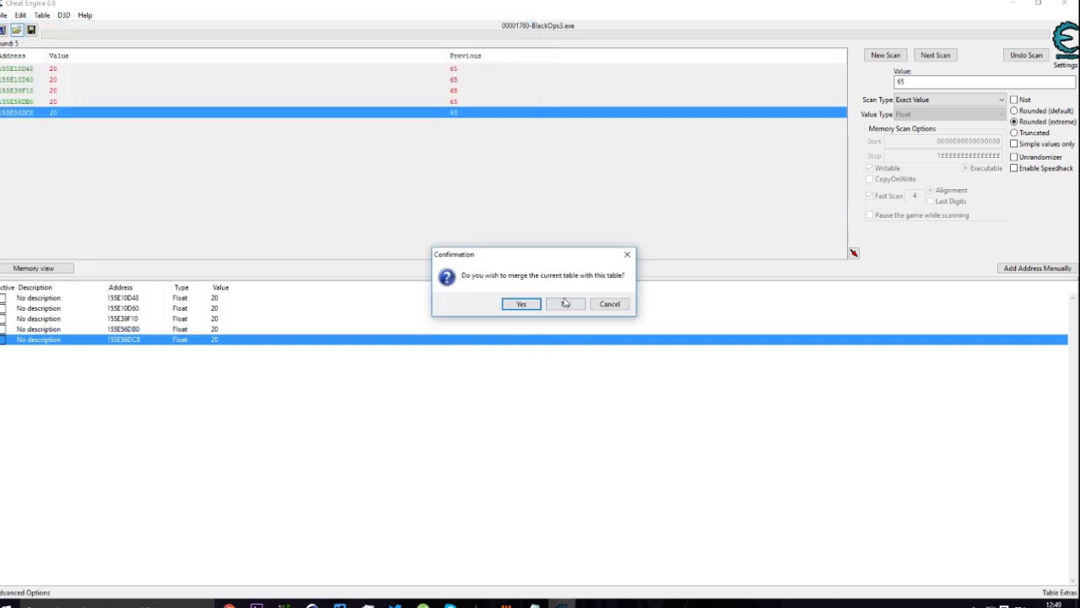